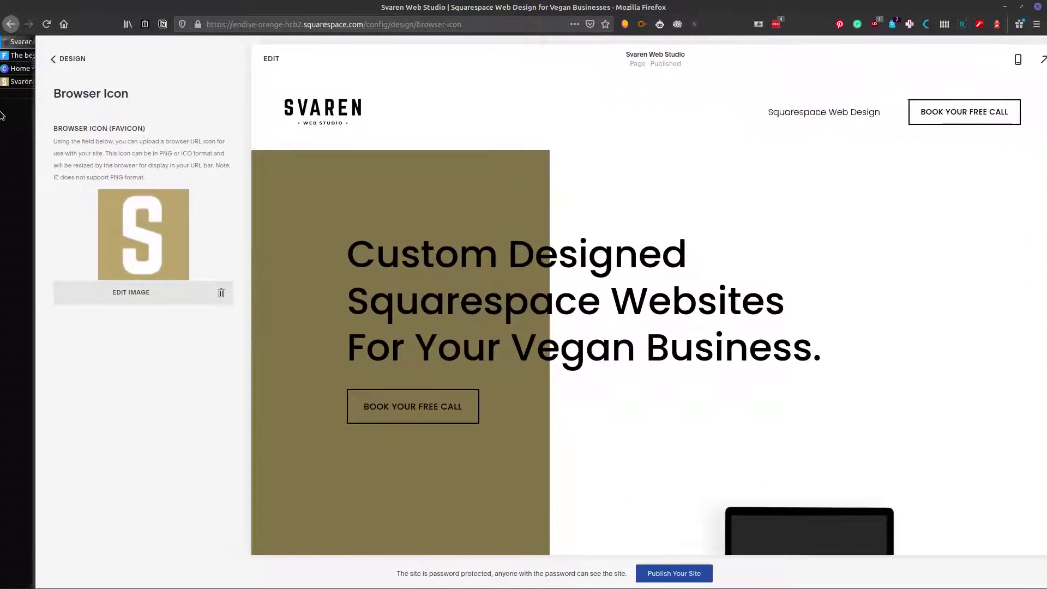
- Upload favicon.png from Downloads into favicon.io's PNG-to-ICO converter
mouse_move(22, 107)
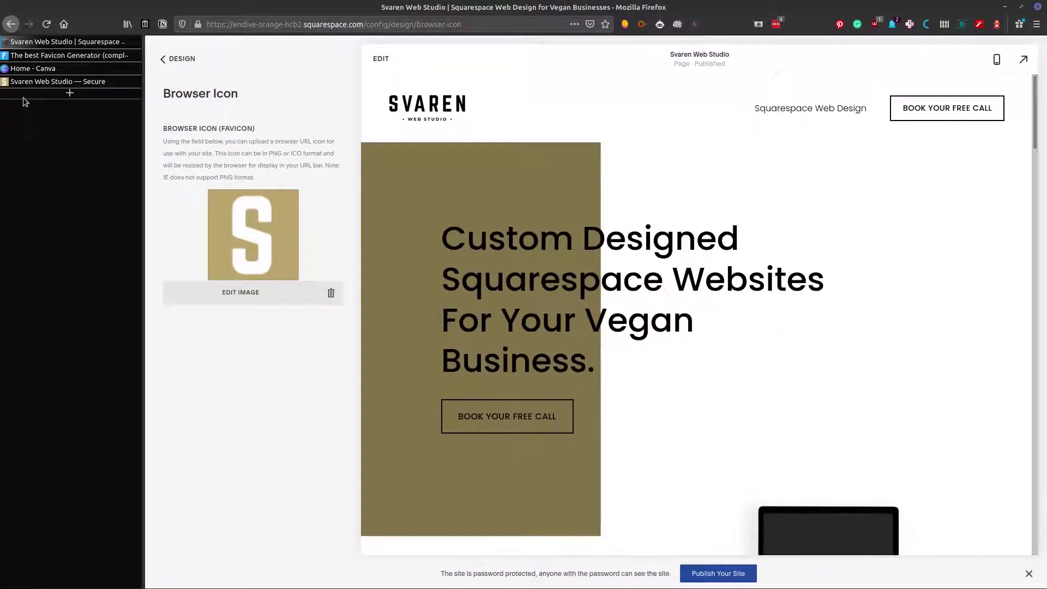
left_click(42, 55)
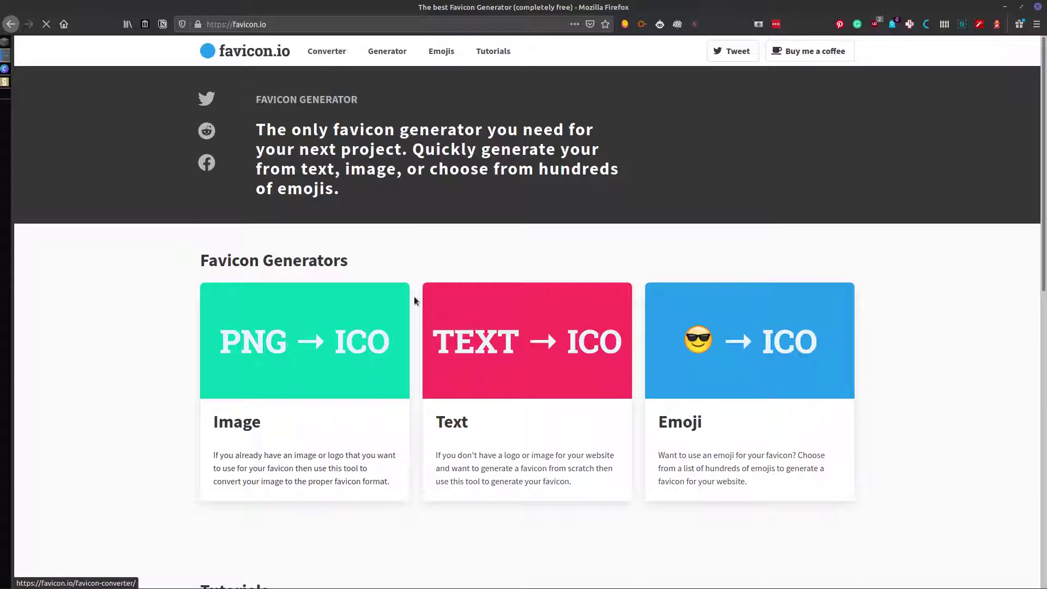
left_click(322, 370)
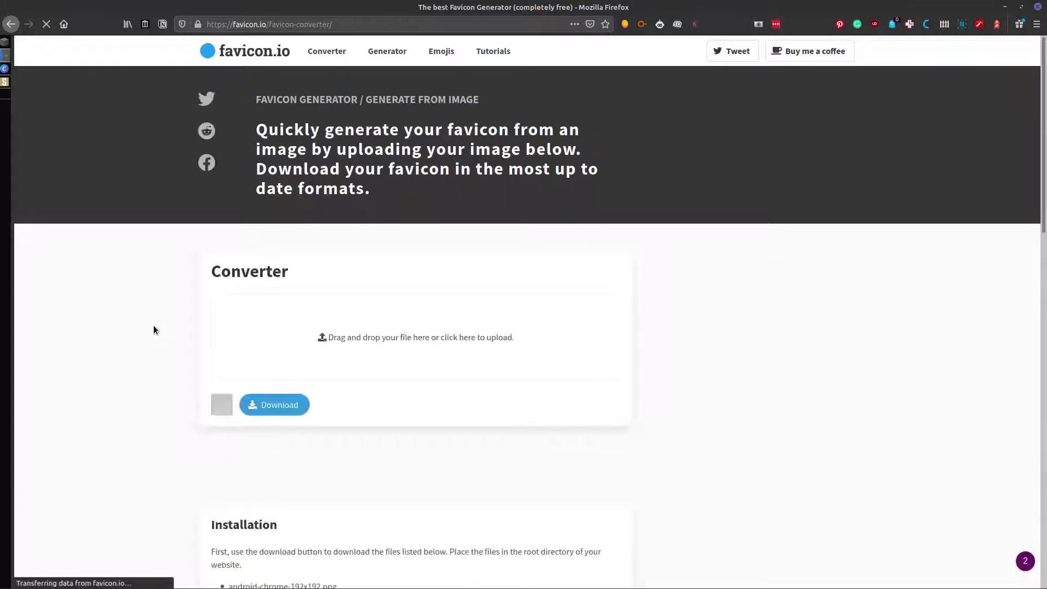
left_click(533, 355)
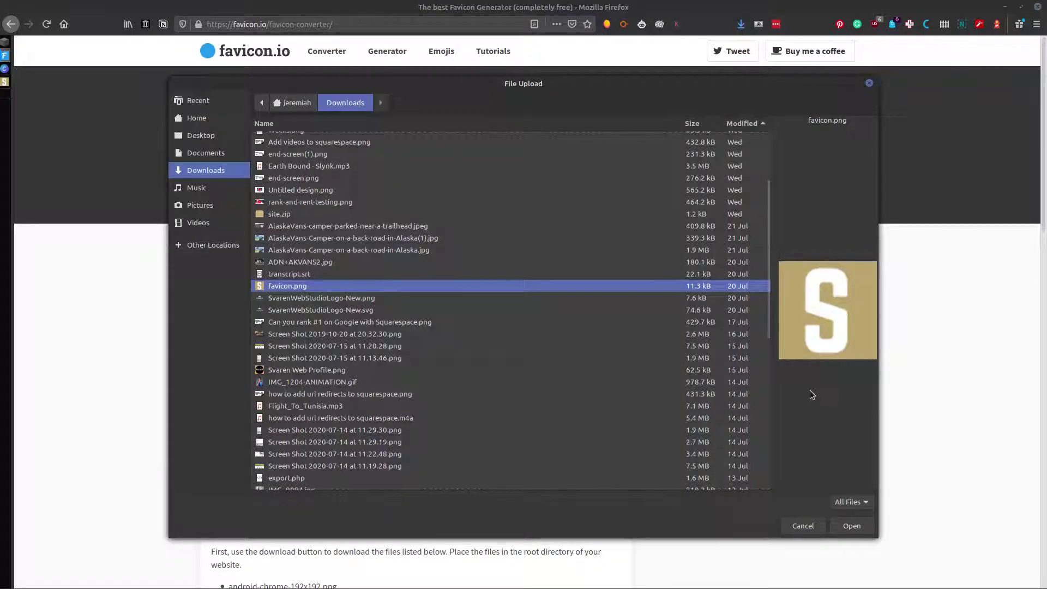
left_click(852, 526)
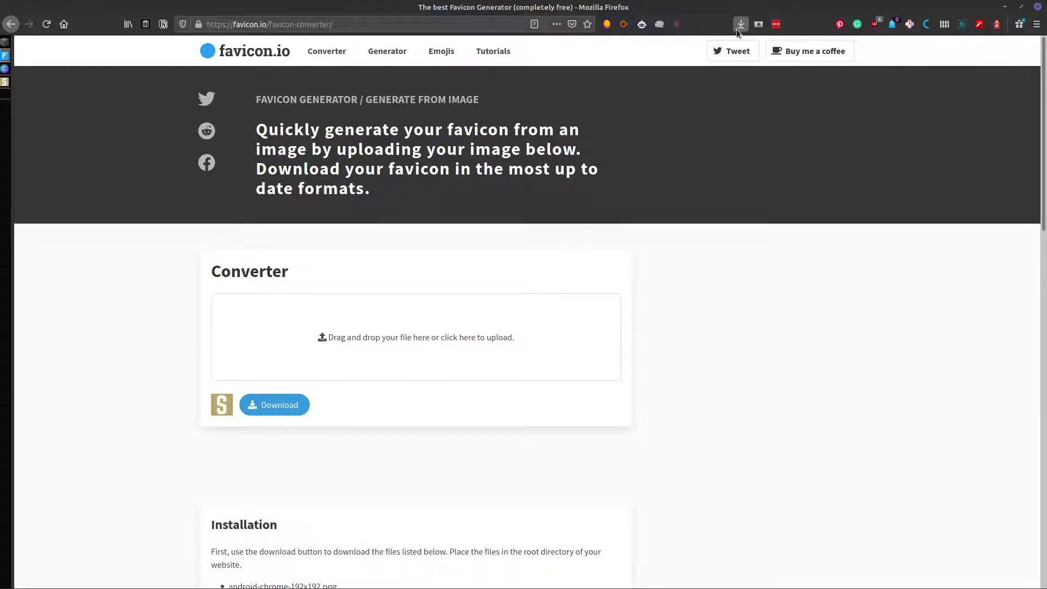
- Extract favicon.ico from favicon_io(1).zip to the Desktop
left_click(646, 60)
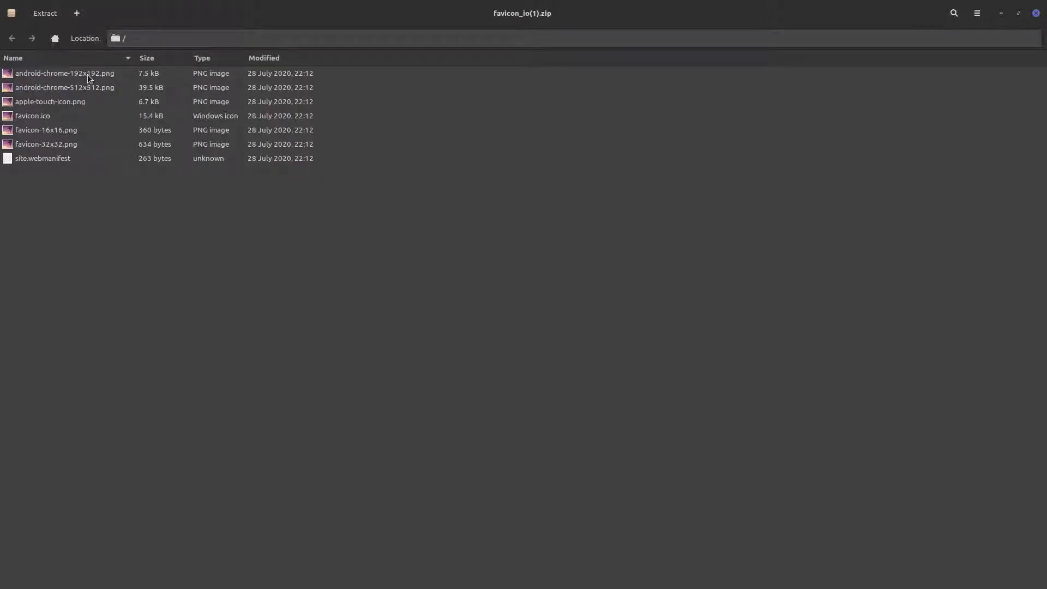
left_click(34, 121)
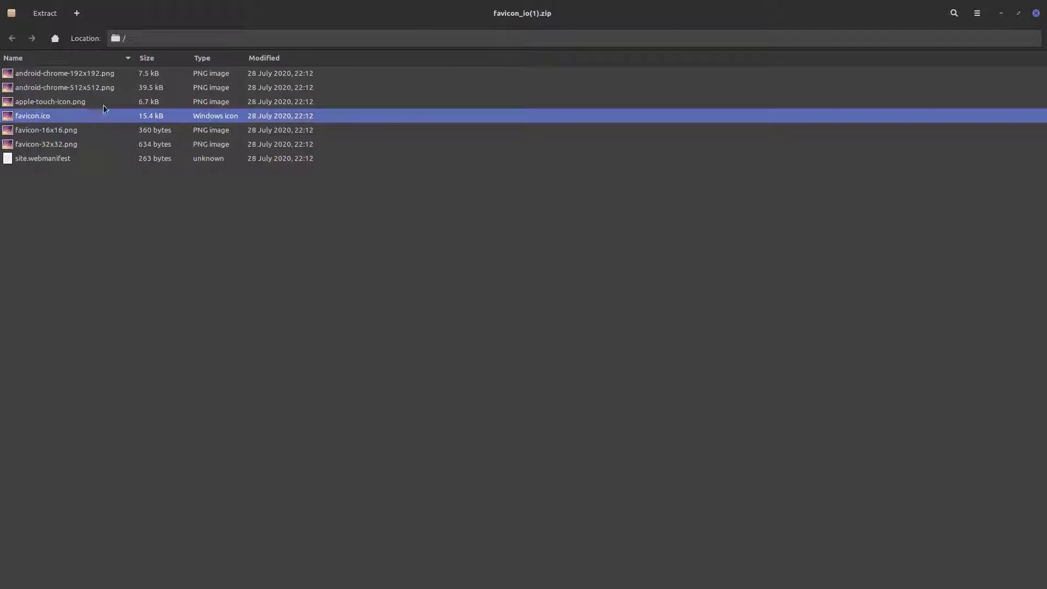
left_click(47, 15)
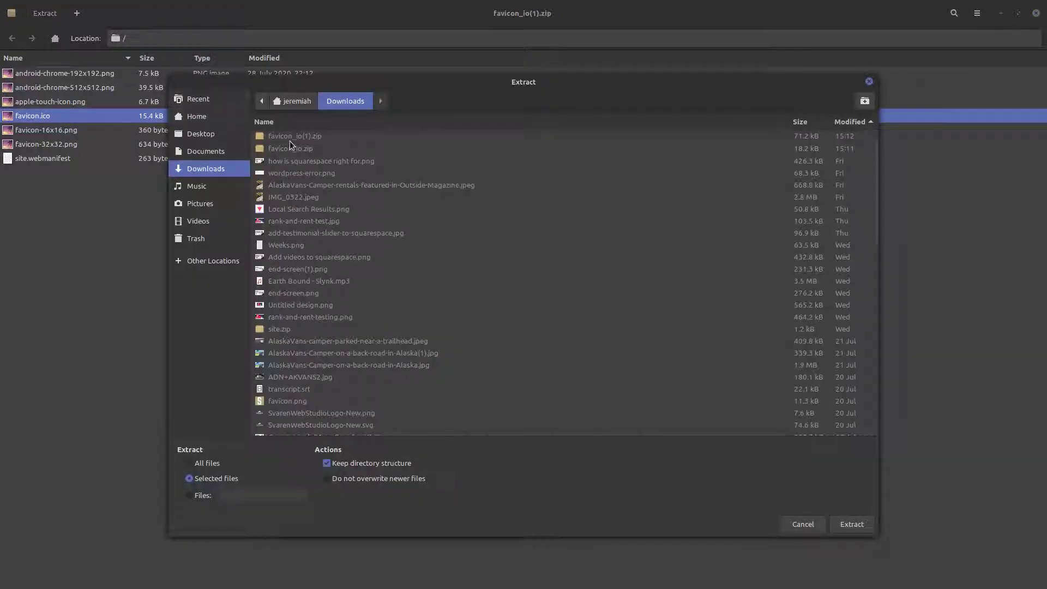
left_click(212, 139)
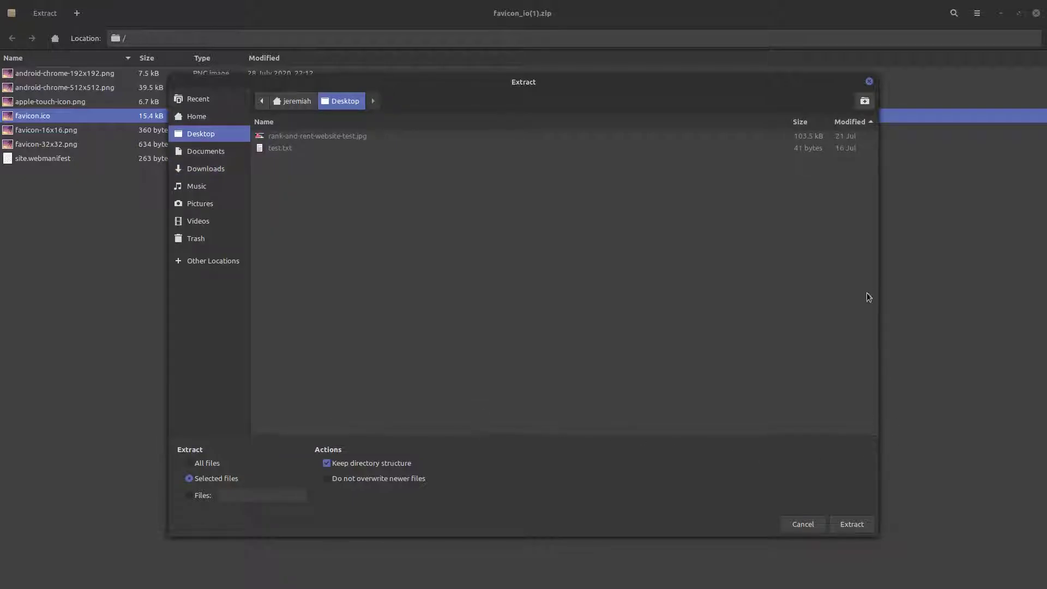
left_click(846, 527)
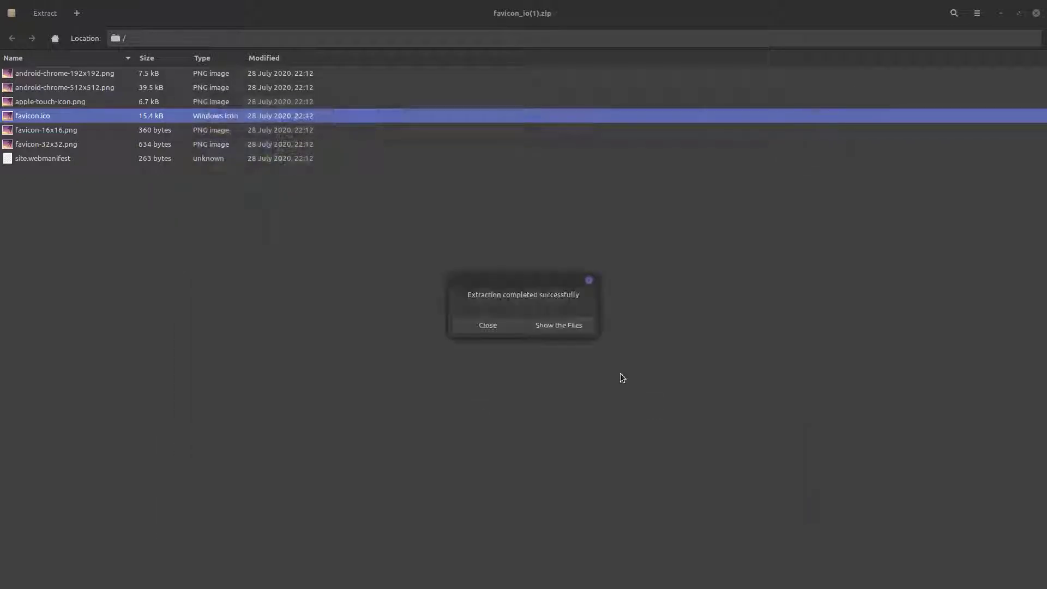
- Check favicon.ico on the Desktop, close the file and archive windows, and return to Squarespace
left_click(553, 325)
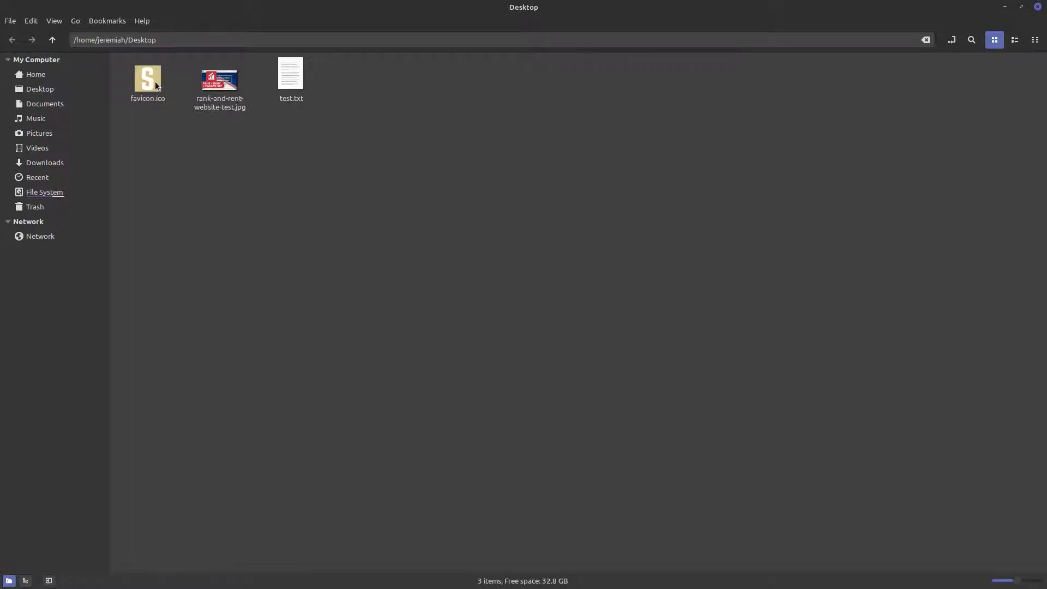
left_click(155, 81)
key("ctrl+w")
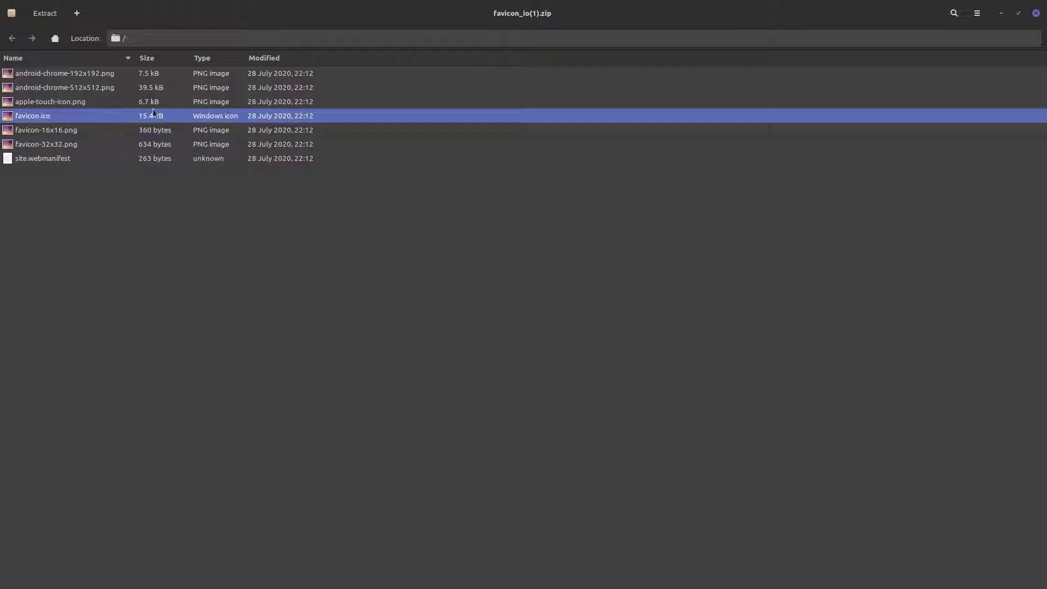
key("ctrl+w")
left_click(48, 43)
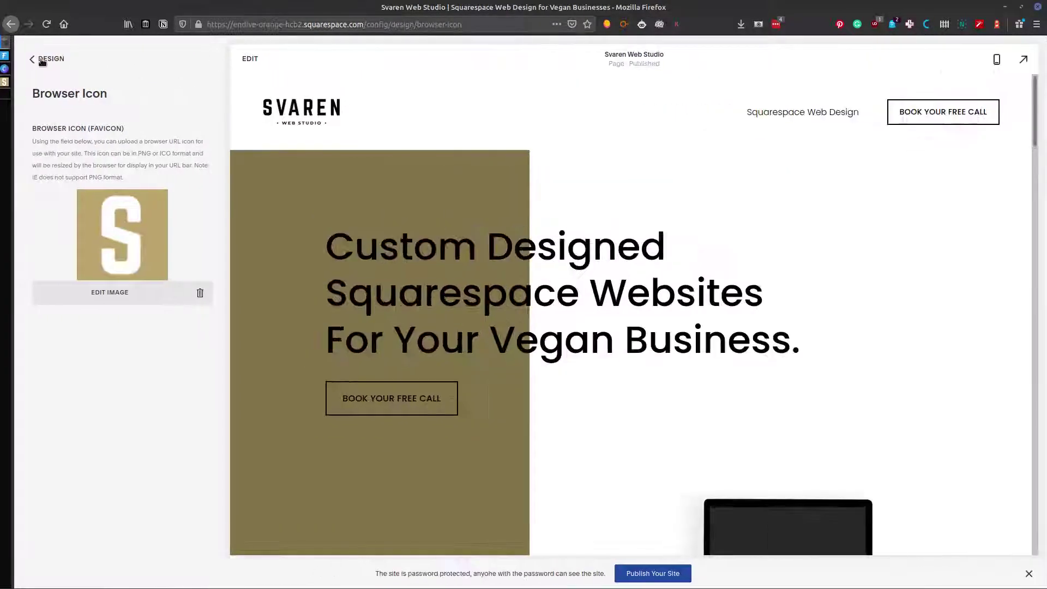
- Navigate to Design > Browser Icon in the Squarespace site menu
left_click(43, 60)
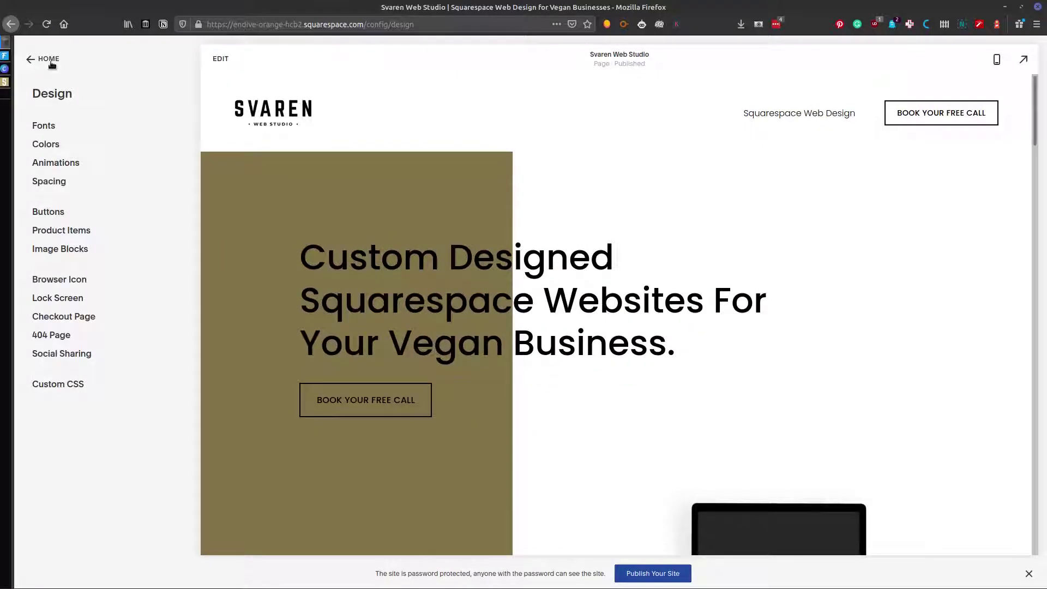
left_click(51, 64)
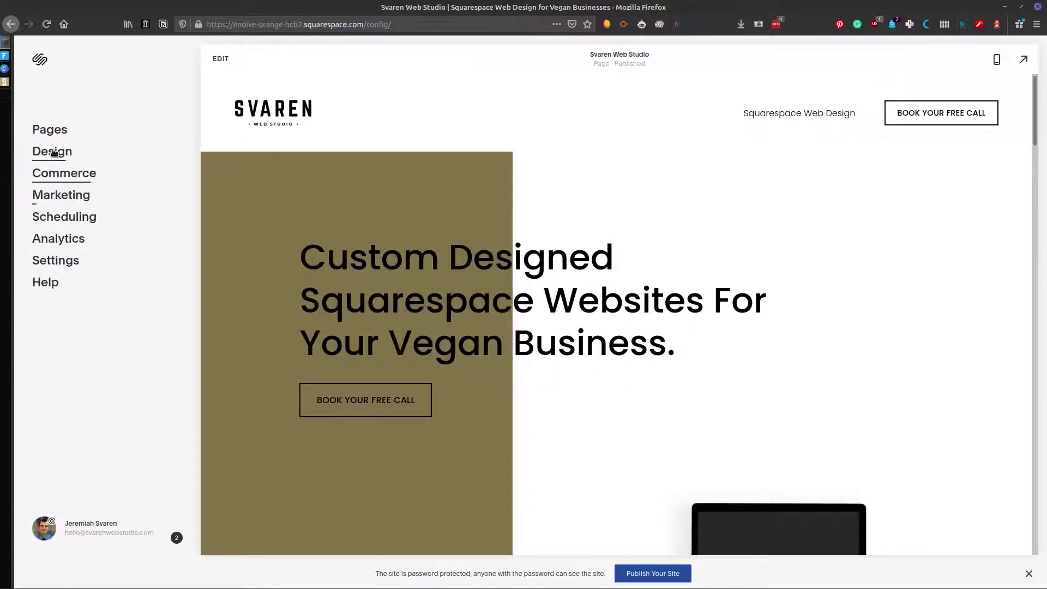
left_click(54, 153)
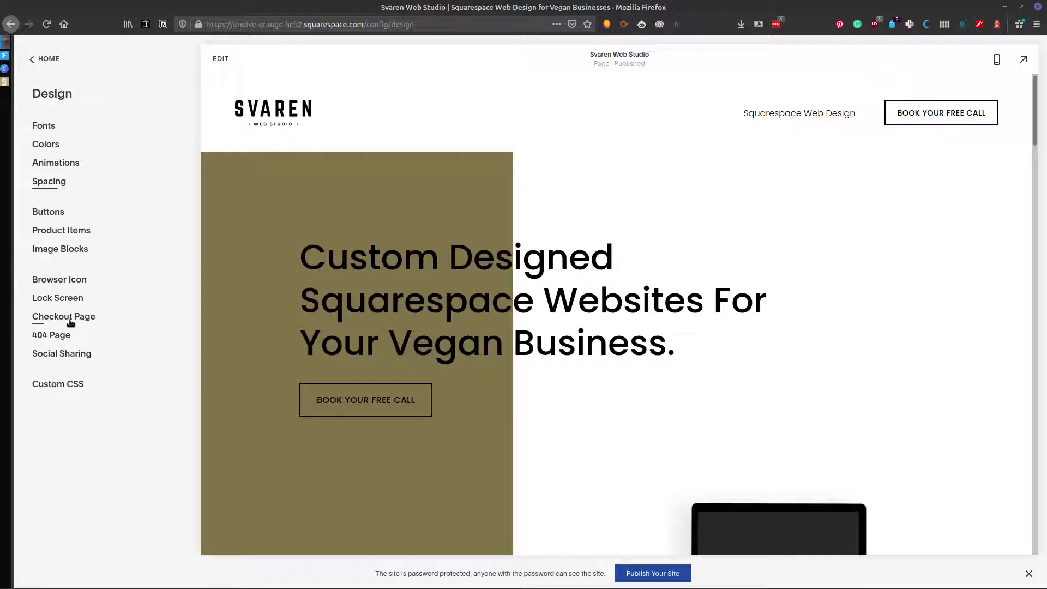
left_click(74, 286)
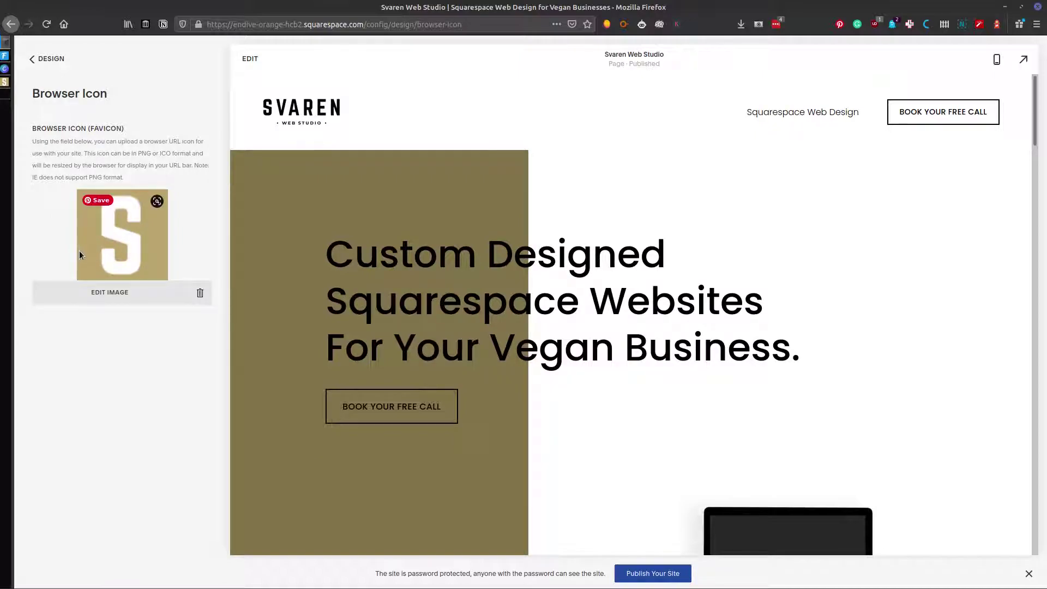
- Remove the current favicon and upload favicon.ico from the Desktop instead
left_click(200, 294)
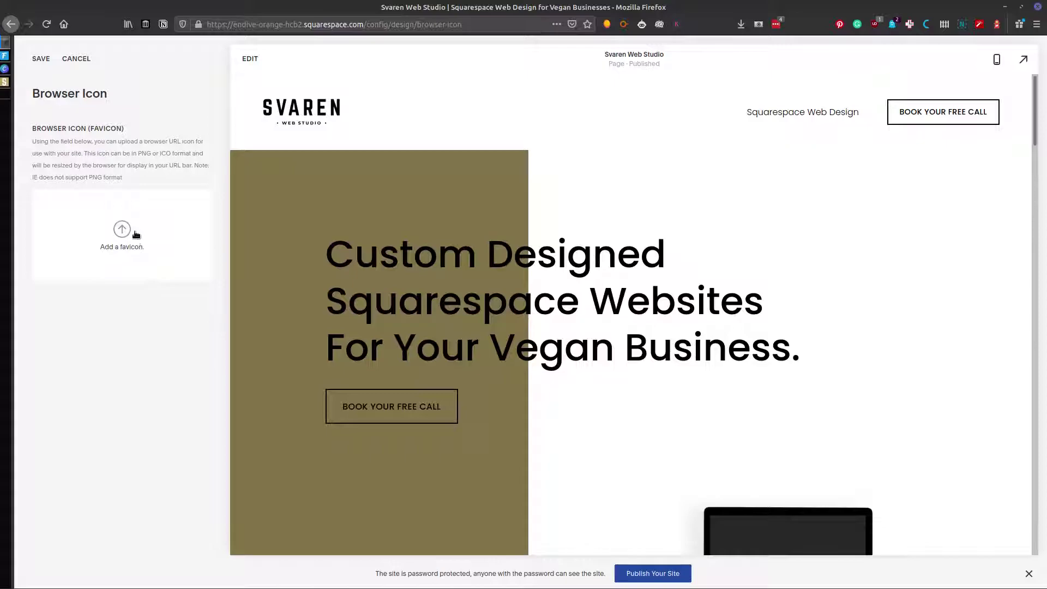
left_click(115, 230)
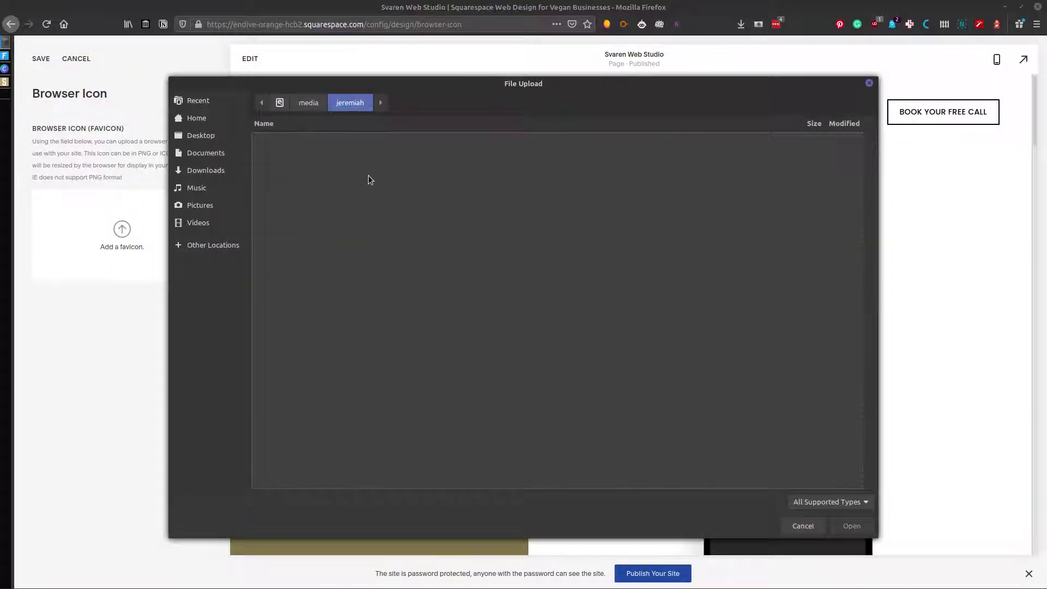
left_click(201, 142)
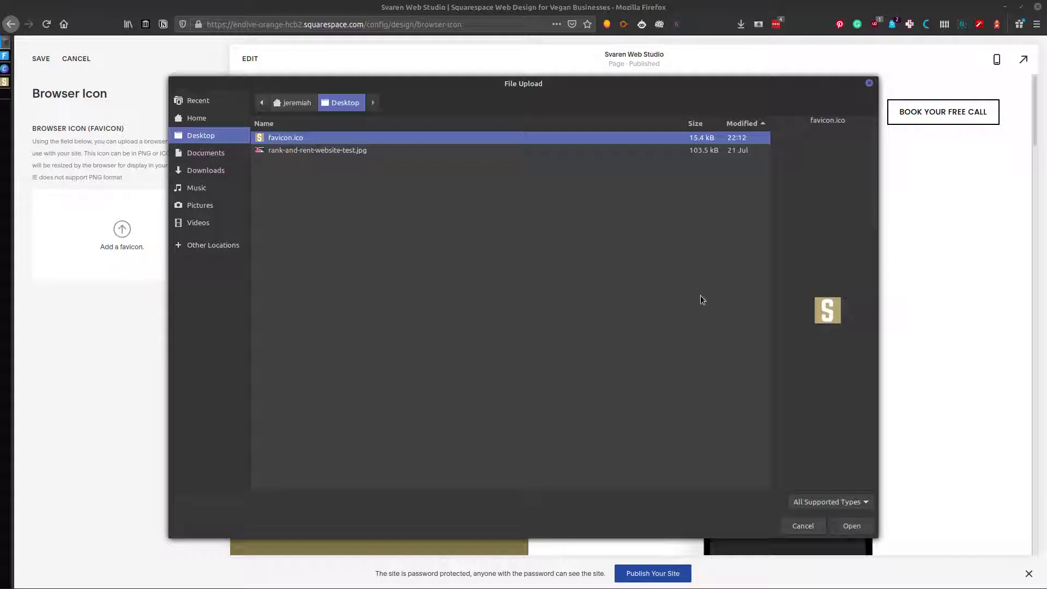
left_click(853, 526)
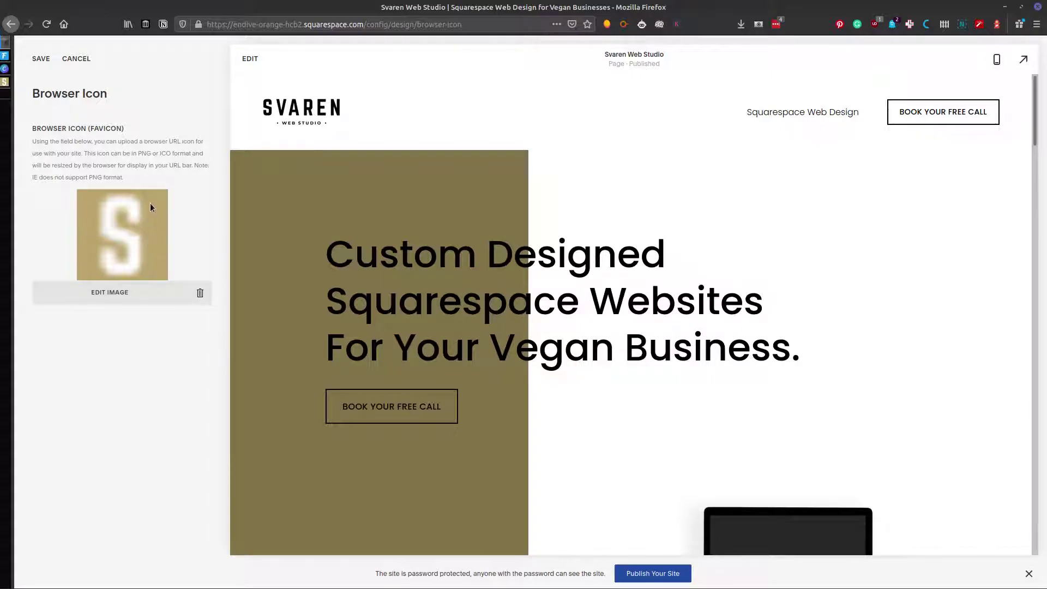
mouse_move(6, 68)
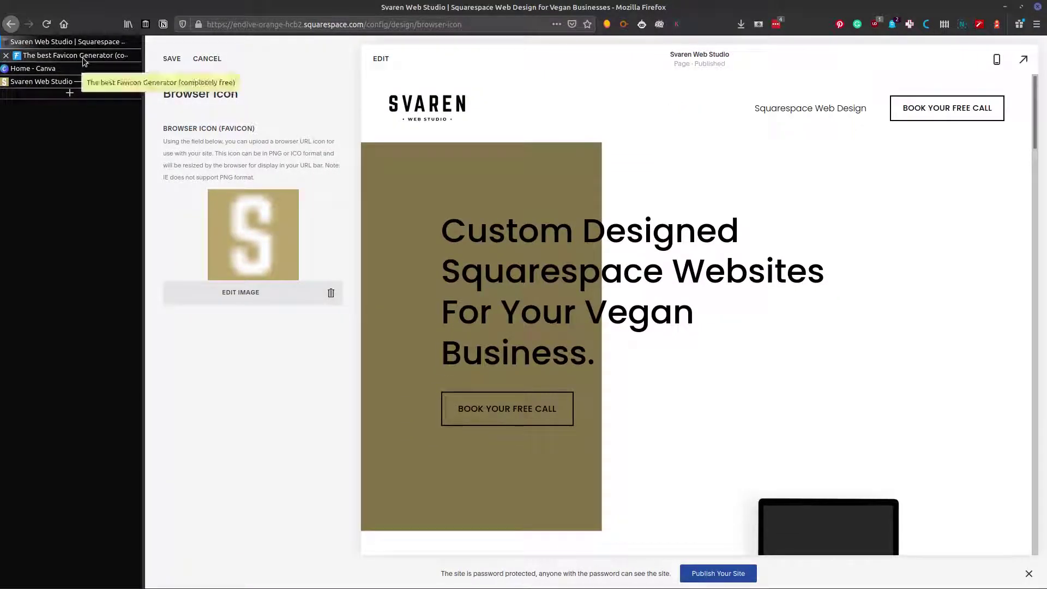
- In favicon.io's text generator, make the letter S on a circle background
left_click(84, 60)
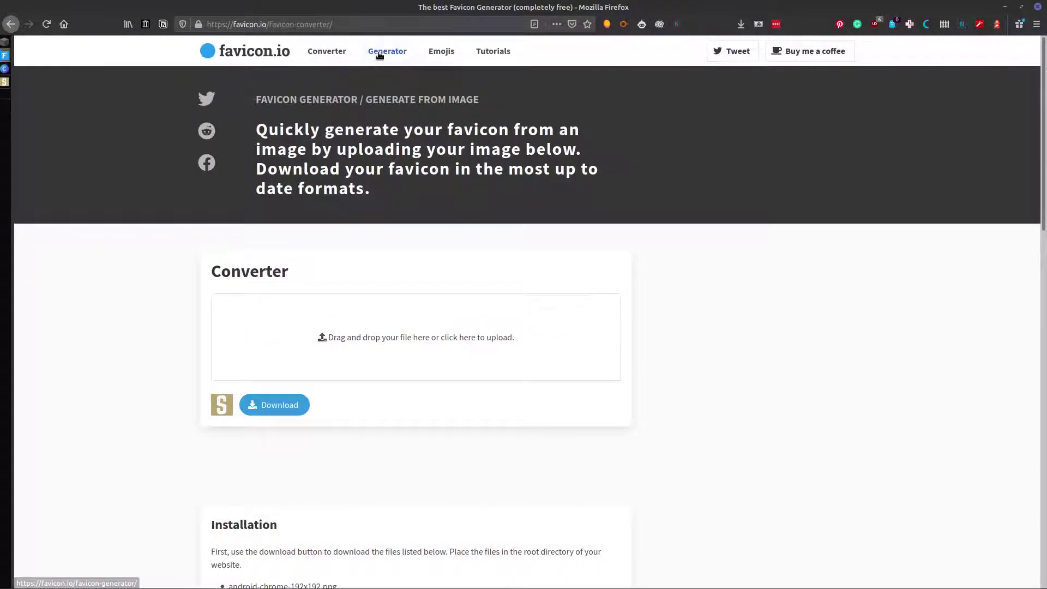
left_click(382, 52)
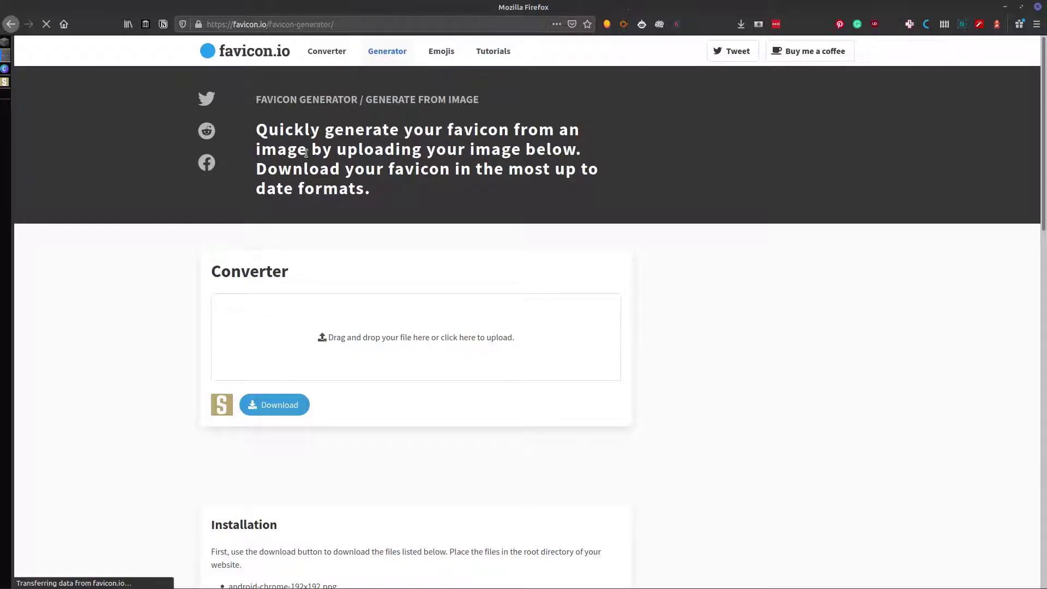
scroll(338, 262, "down", 3)
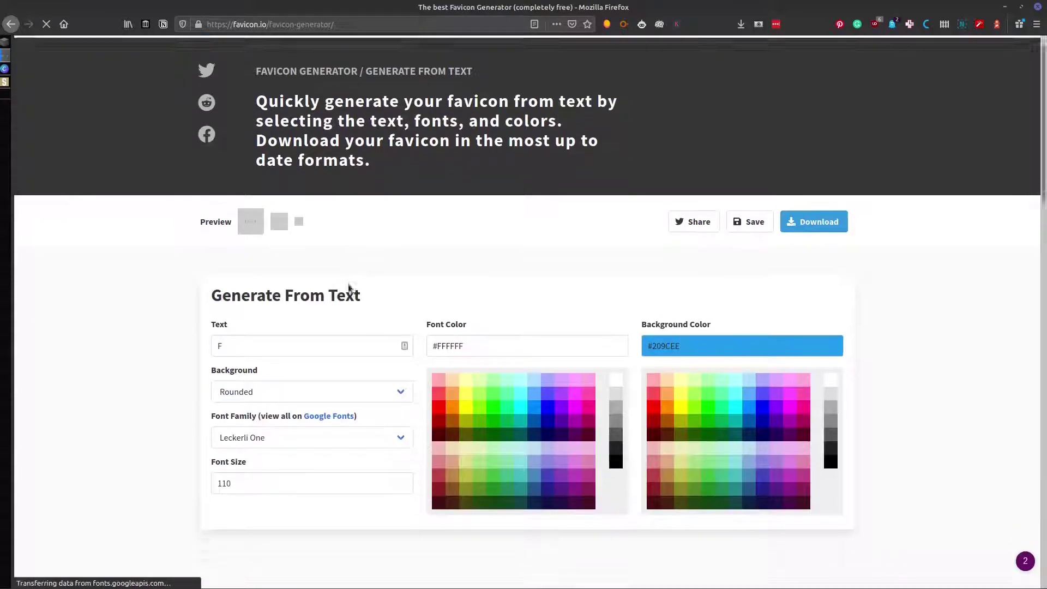
double_click(302, 282)
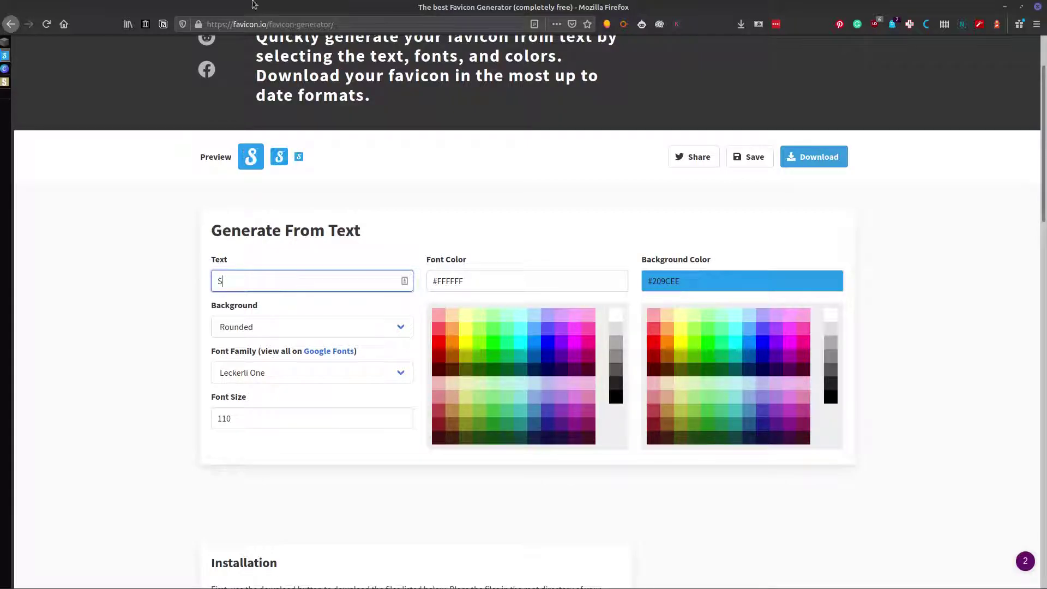
left_click(401, 235)
scroll(401, 236, "down", 2)
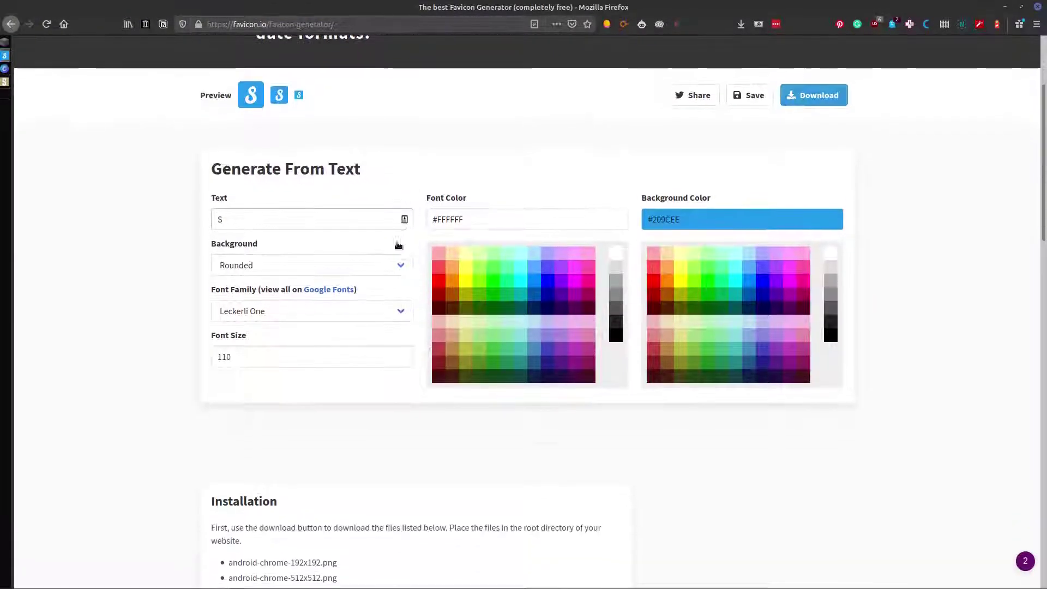
left_click(382, 269)
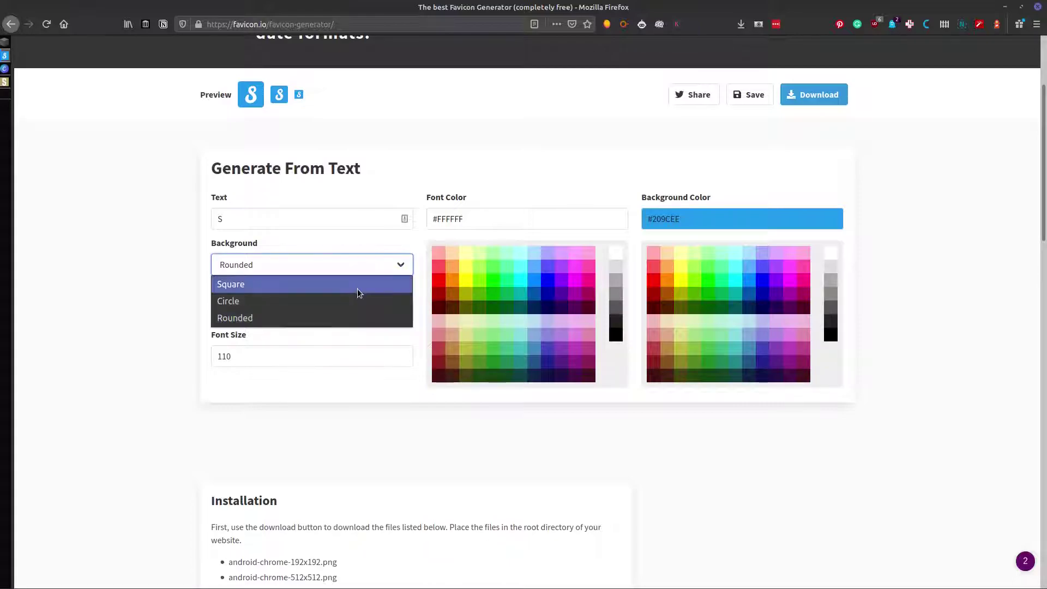
left_click(349, 302)
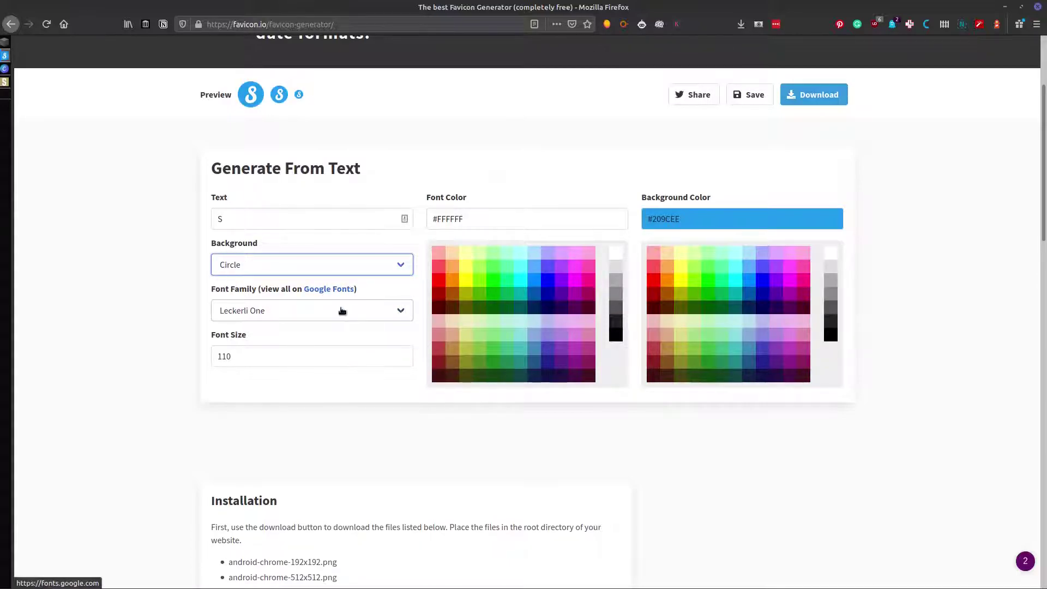
- Browse the favicon.io font family list
left_click(329, 311)
scroll(296, 371, "up", 5)
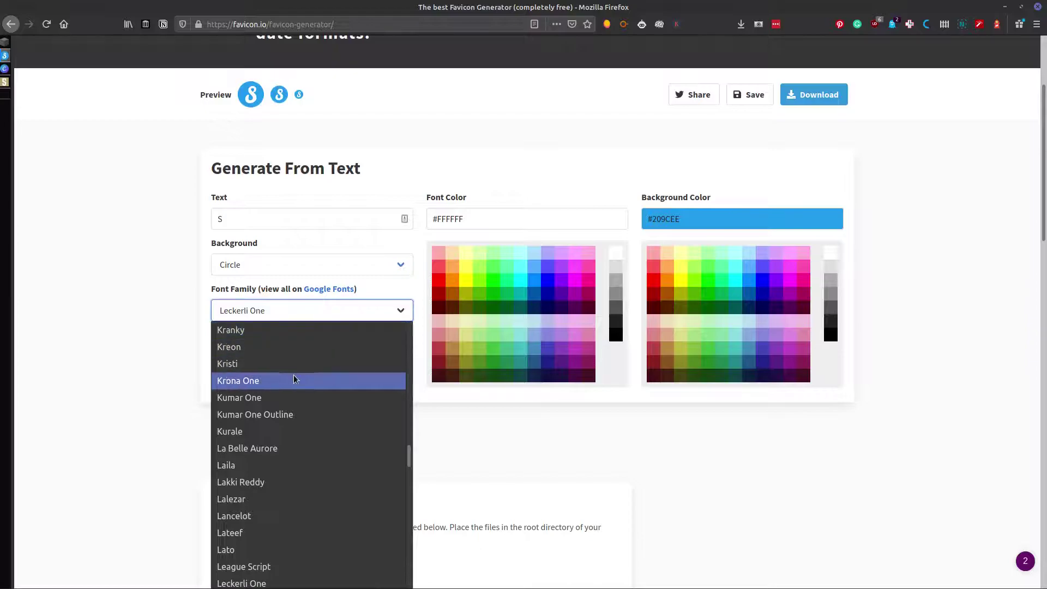
scroll(296, 371, "up", 5)
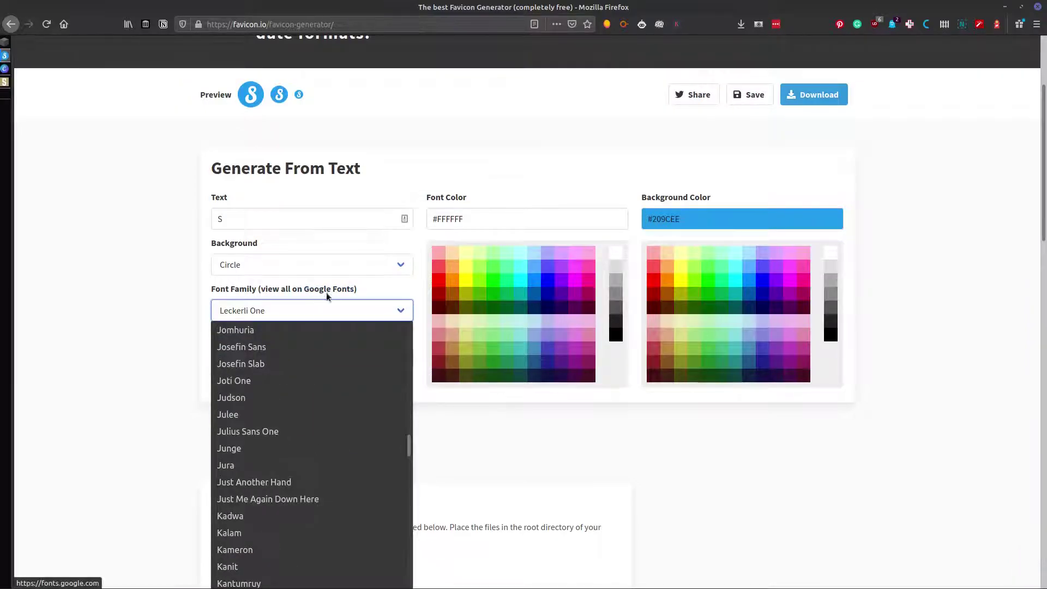
scroll(303, 370, "up", 8)
scroll(303, 378, "up", 6)
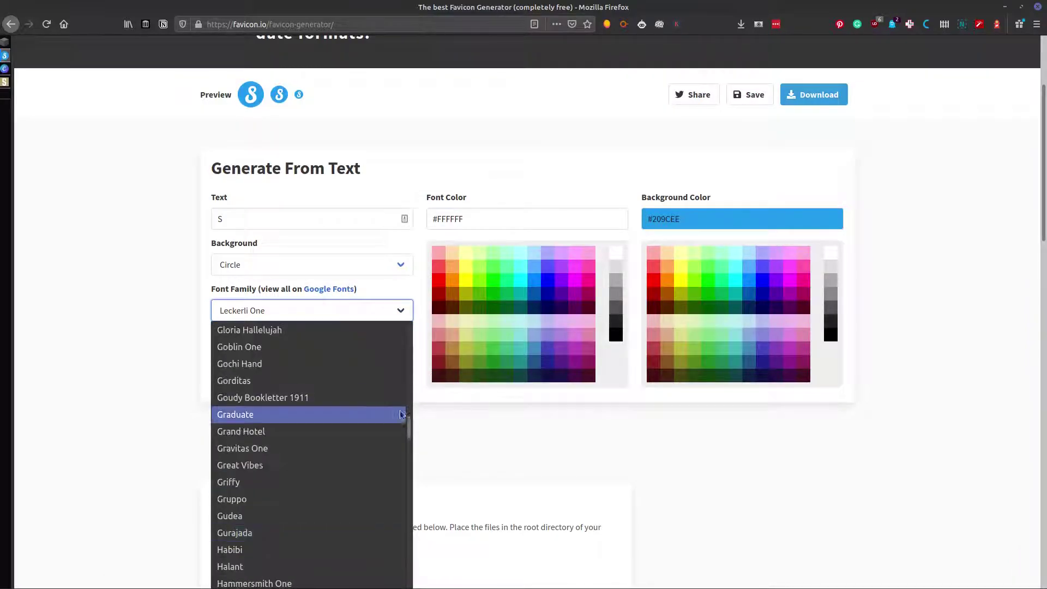
left_click_drag(408, 435, 406, 351)
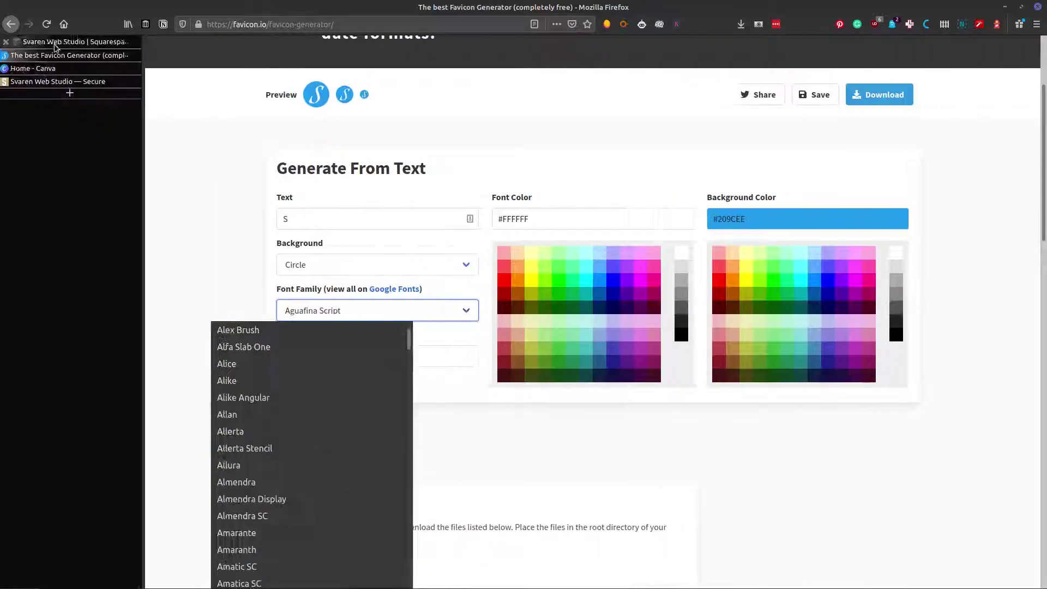
- Look at the site's font settings in Squarespace, then return to favicon.io
left_click(42, 56)
left_click(43, 58)
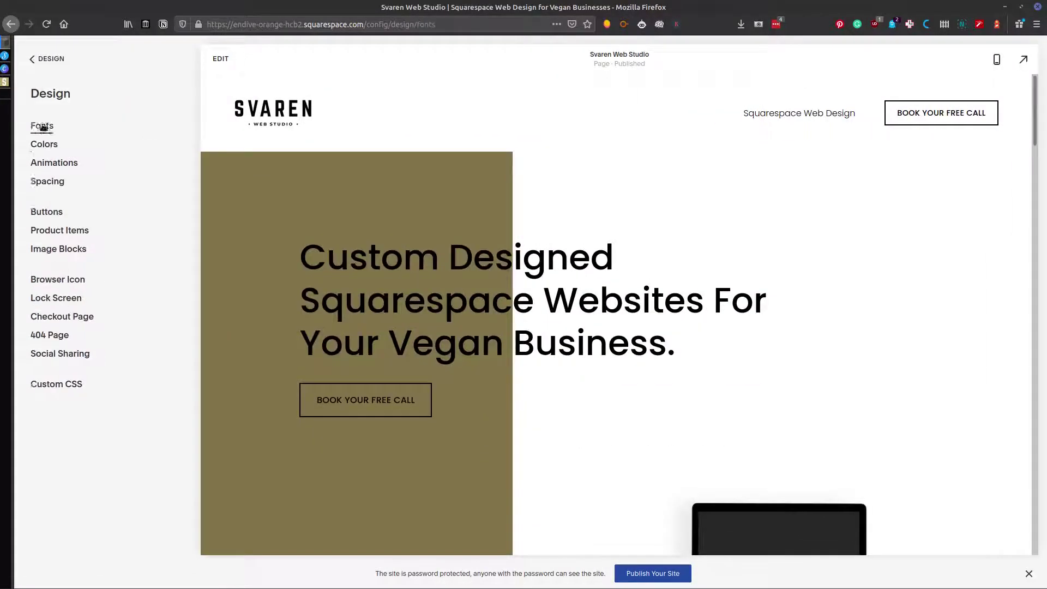
left_click(40, 125)
key("alt+Tab")
left_click(350, 311)
- Search for and choose the Cambo font family
left_click(343, 315)
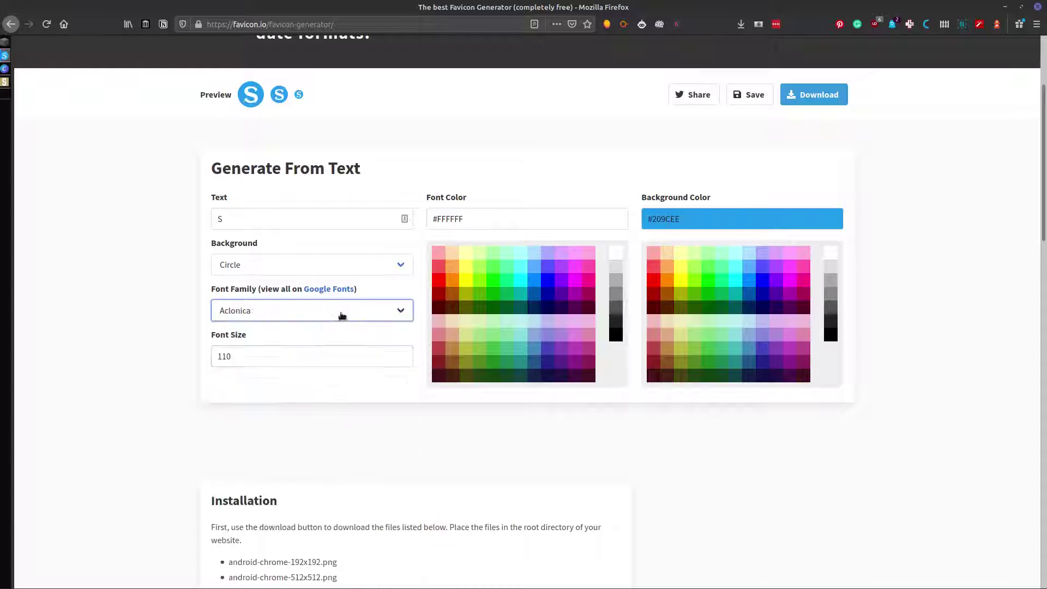
left_click(295, 311)
type("cambo")
key("Return")
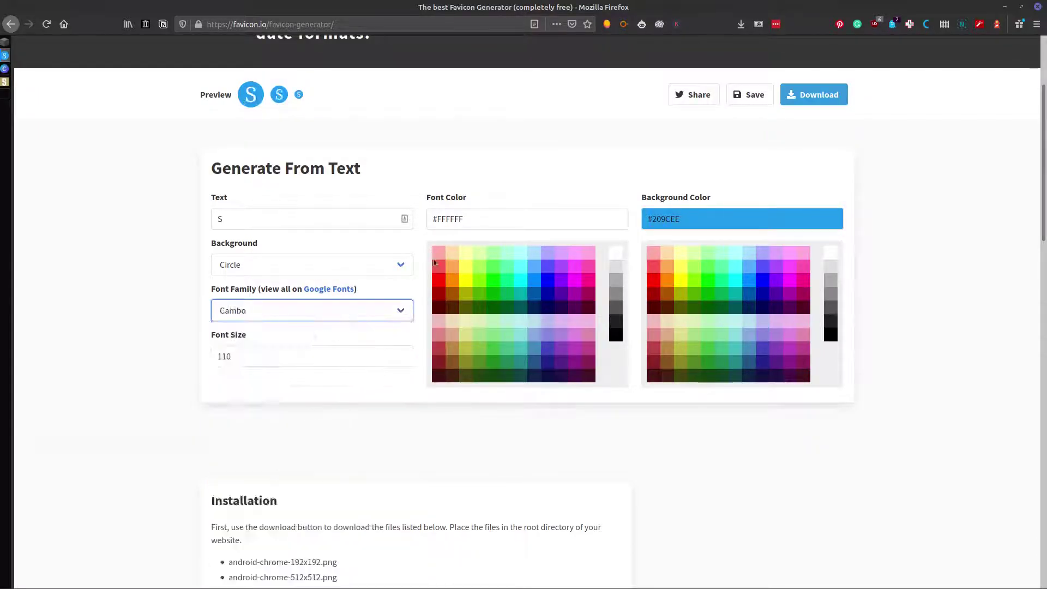
left_click(667, 266)
- Set the font size to 140 and the background colour to orange #FA5
double_click(241, 356)
type("15")
key("BackSpace")
type("10")
left_click(343, 285)
left_click(667, 268)
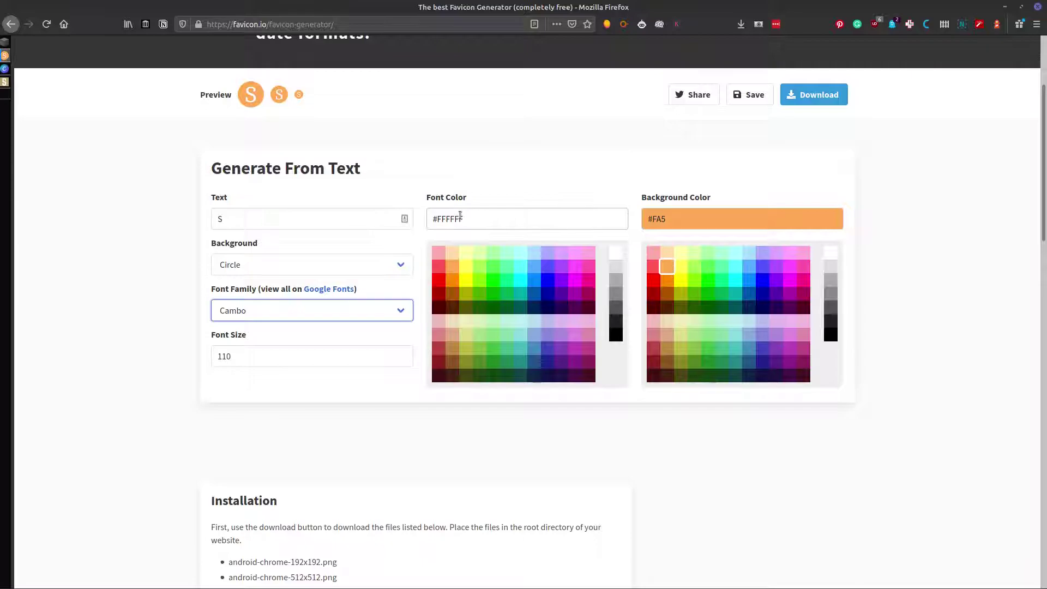
left_click_drag(283, 359, 242, 352)
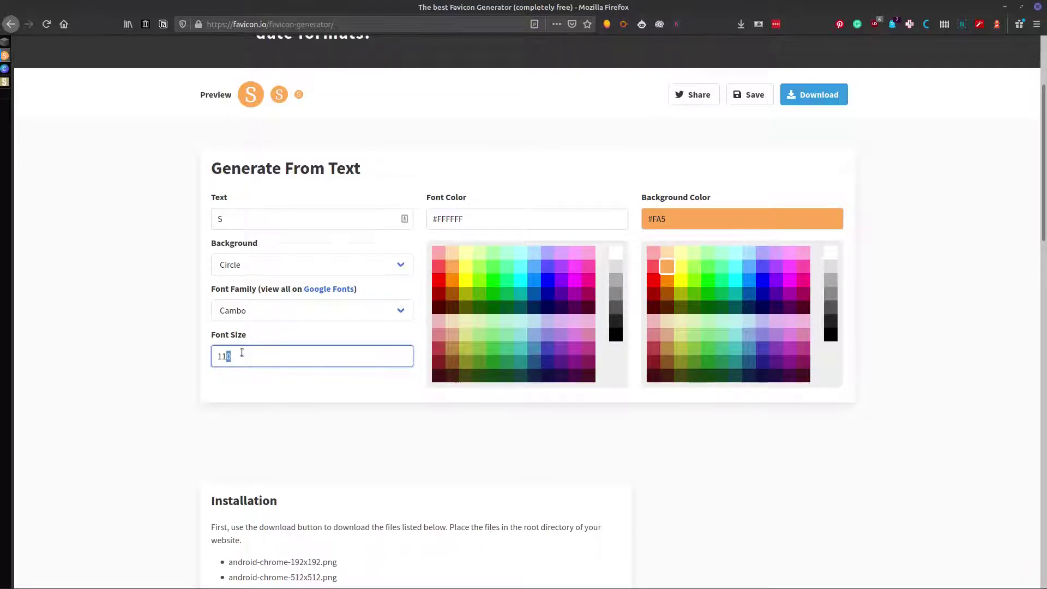
key("BackSpace")
scroll(569, 290, "down", 4)
scroll(743, 240, "up", 6)
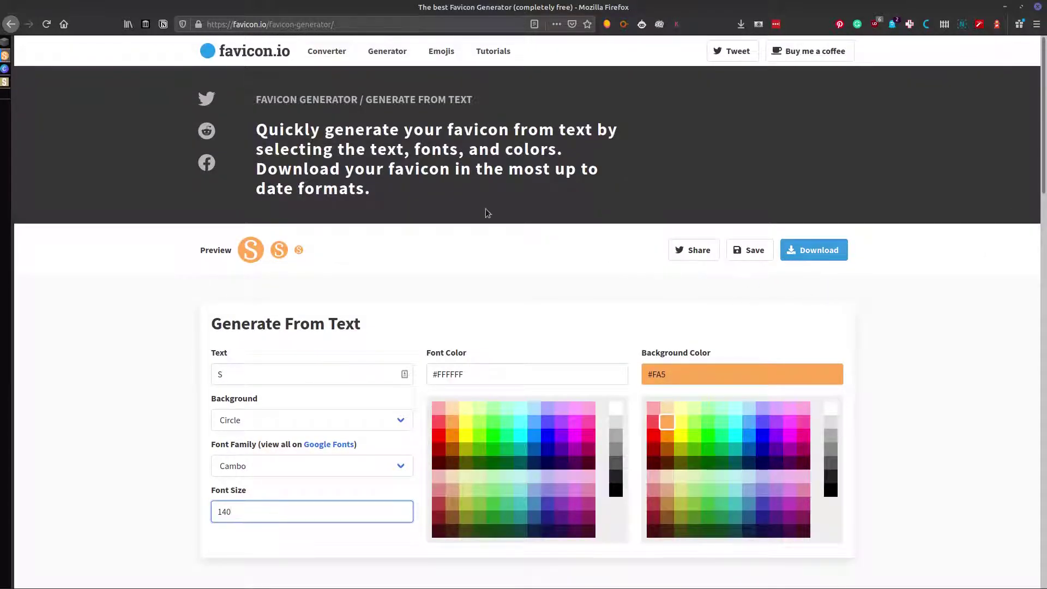
- Open Squarespace's Design > Browser Icon settings, then switch to the Canva home page
left_click(65, 42)
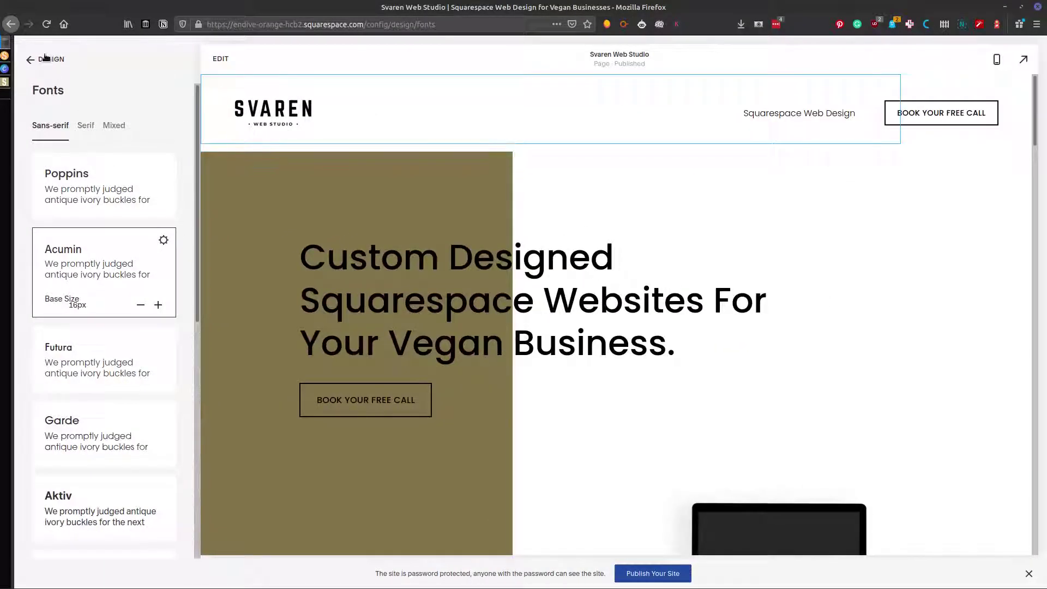
left_click(47, 59)
left_click(76, 279)
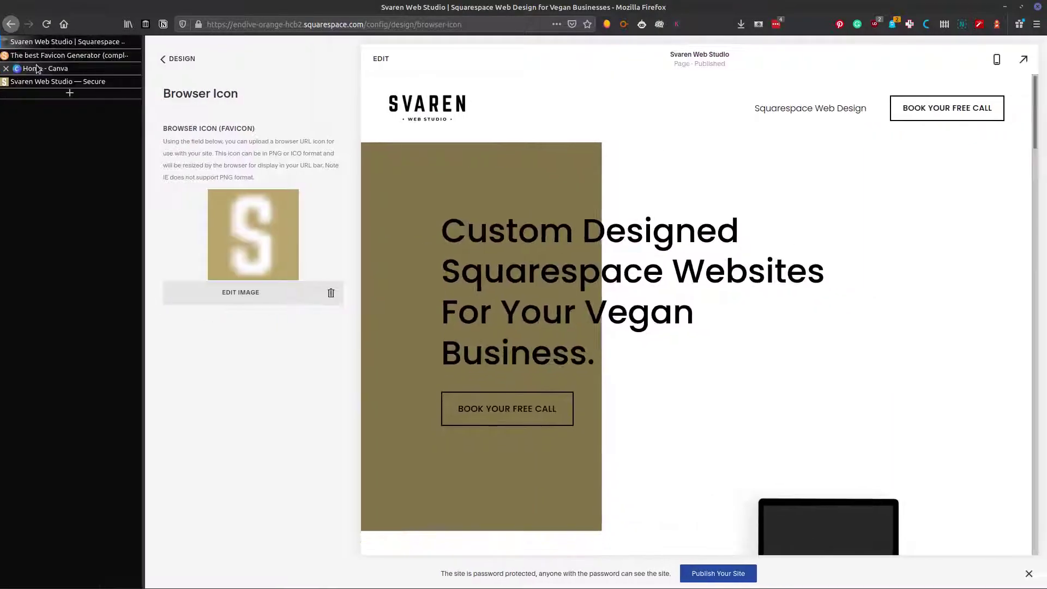
left_click(33, 68)
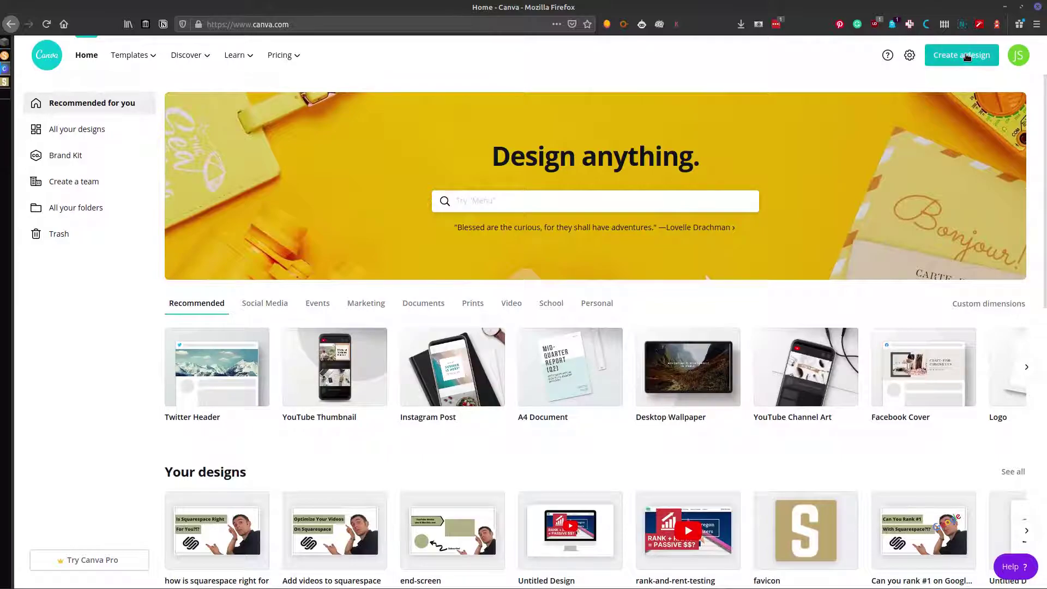
- Create a blank Canva design with custom dimensions 300 × 300 px
left_click(967, 57)
left_click(854, 112)
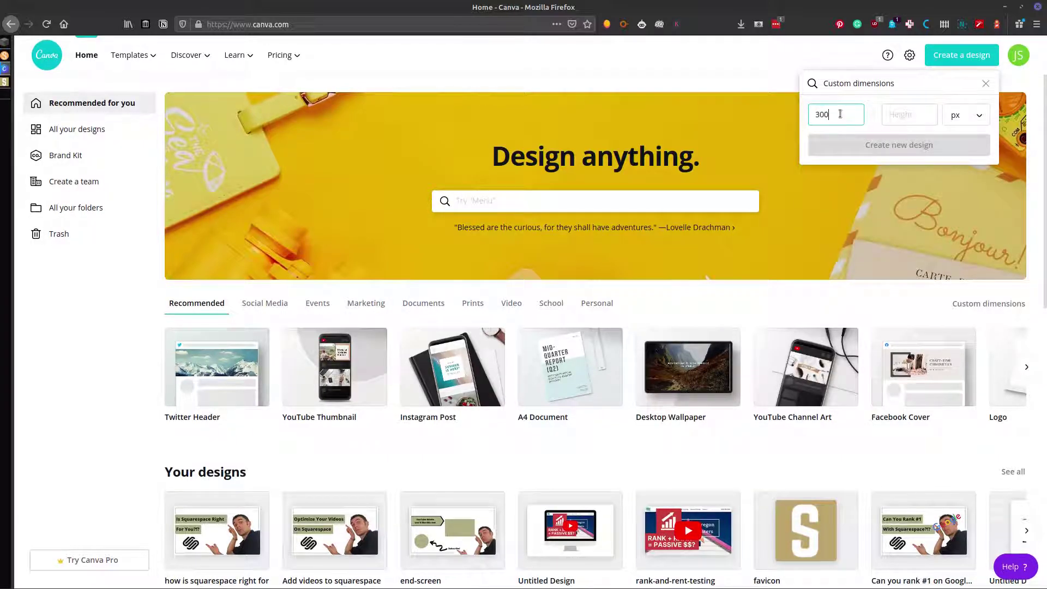
type("300")
key("Tab")
type("300")
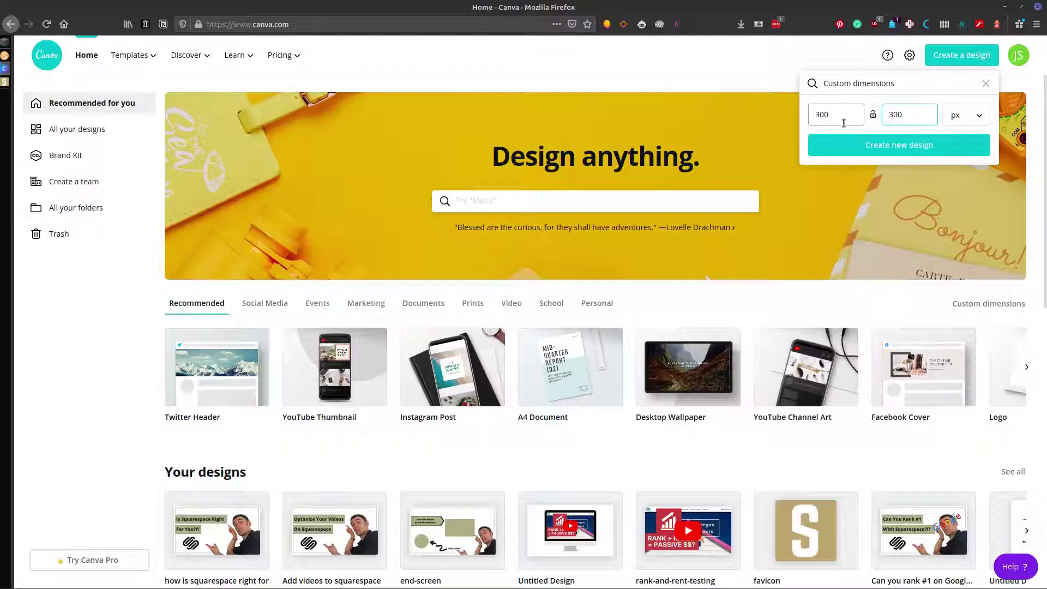
left_click(851, 146)
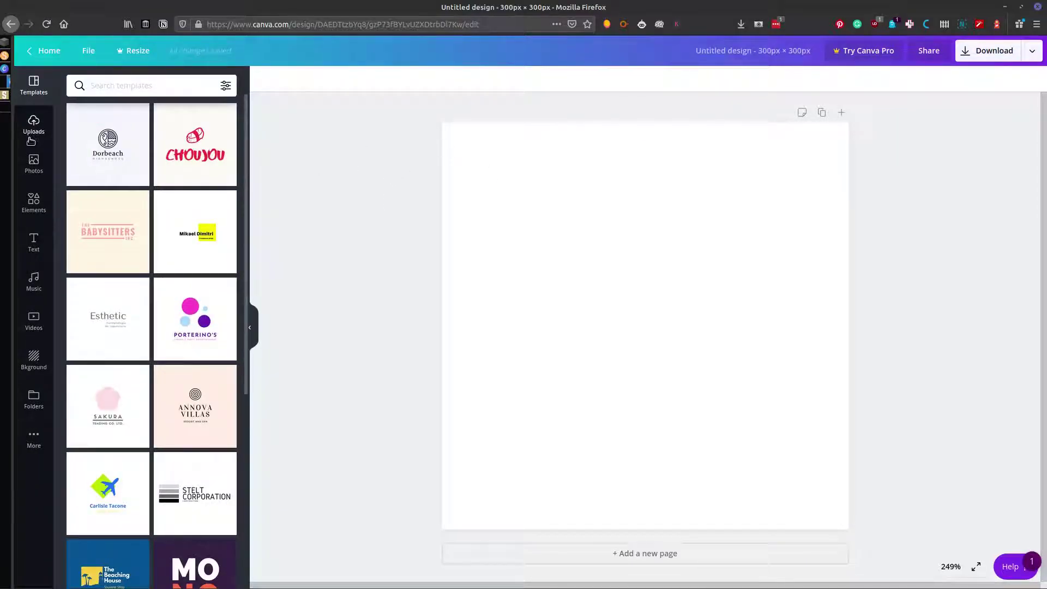
- Add a circle shape from Elements and stretch it to fill the page
left_click(43, 120)
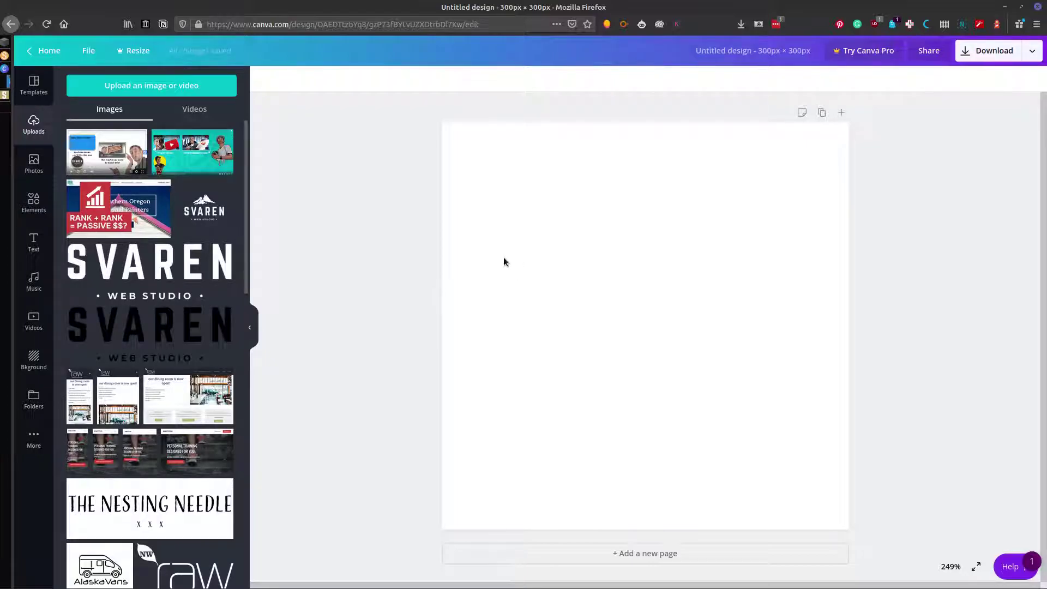
left_click(55, 93)
left_click(47, 195)
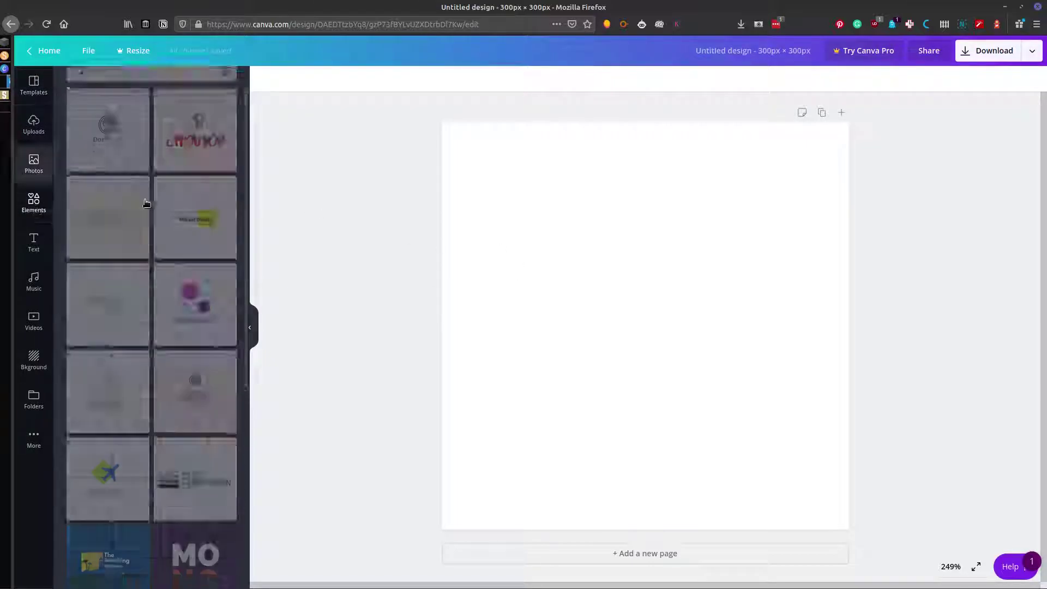
scroll(90, 231, "down", 3)
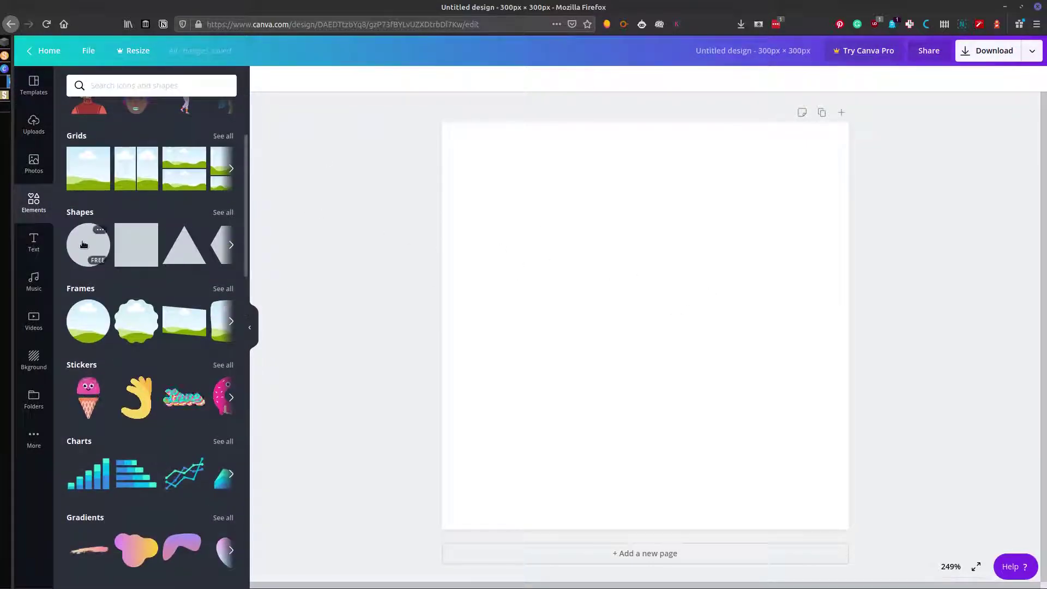
left_click_drag(90, 242, 535, 183)
left_click_drag(664, 346, 834, 526)
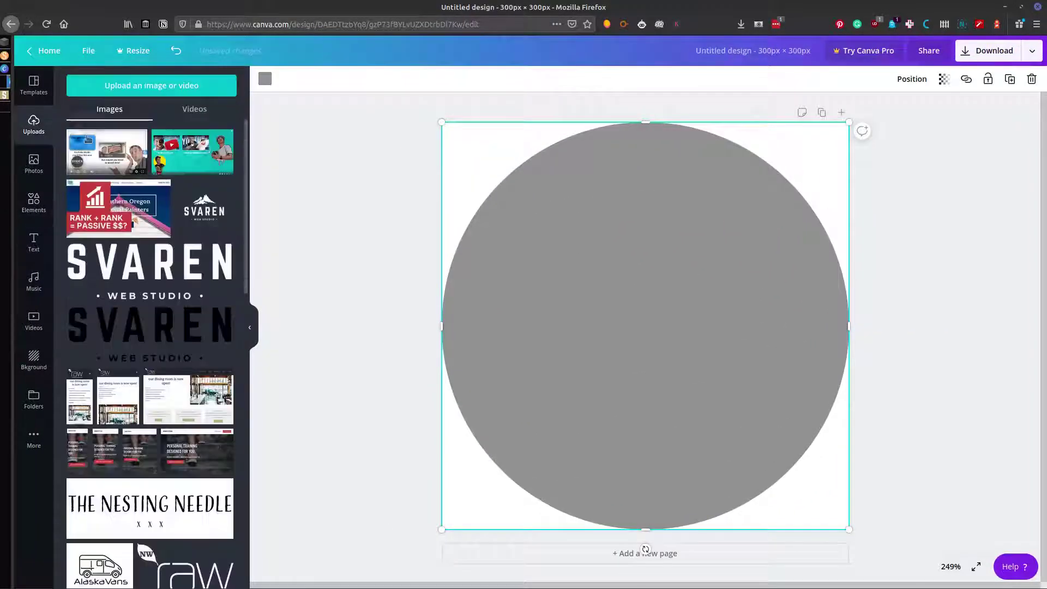
- Place the SVAREN logo on the circle, crop it to the S, and centre it
left_click_drag(92, 322, 615, 312)
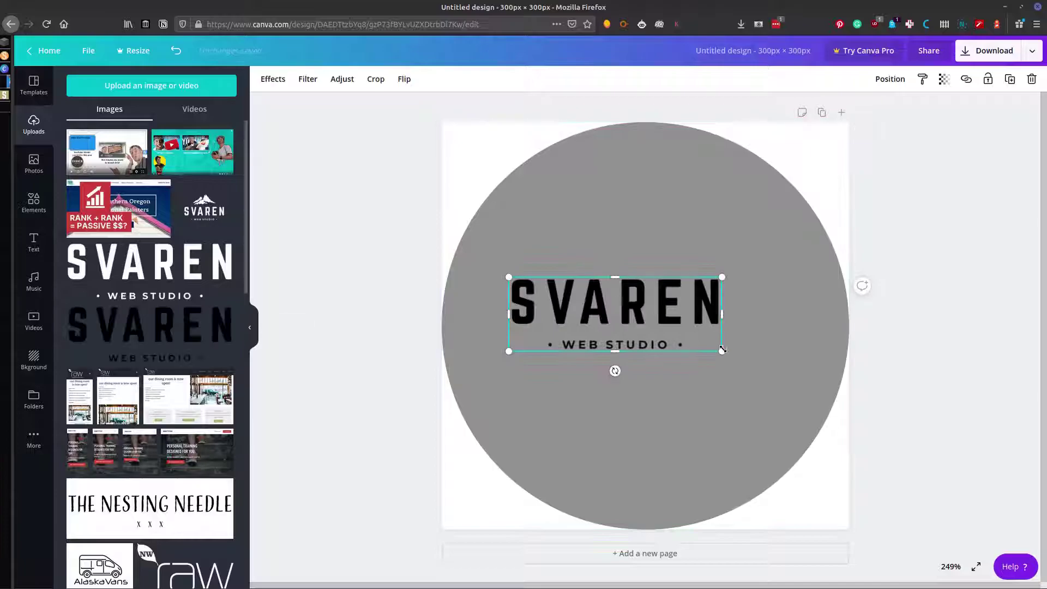
left_click_drag(721, 351, 690, 425)
right_click(662, 349)
left_click(709, 464)
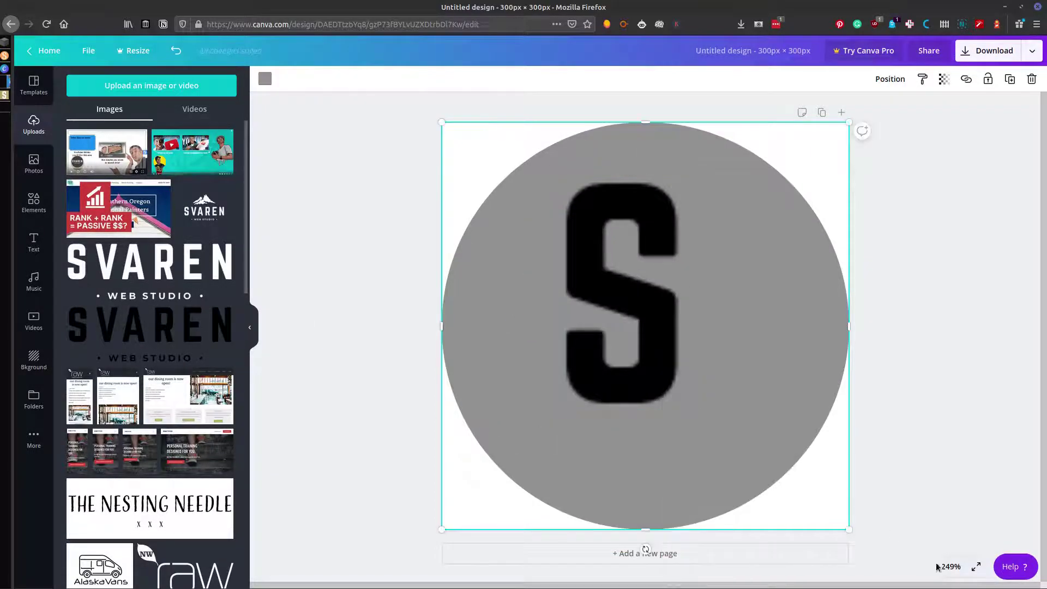
left_click(951, 567)
left_click(944, 483)
left_click(946, 397)
left_click(647, 327)
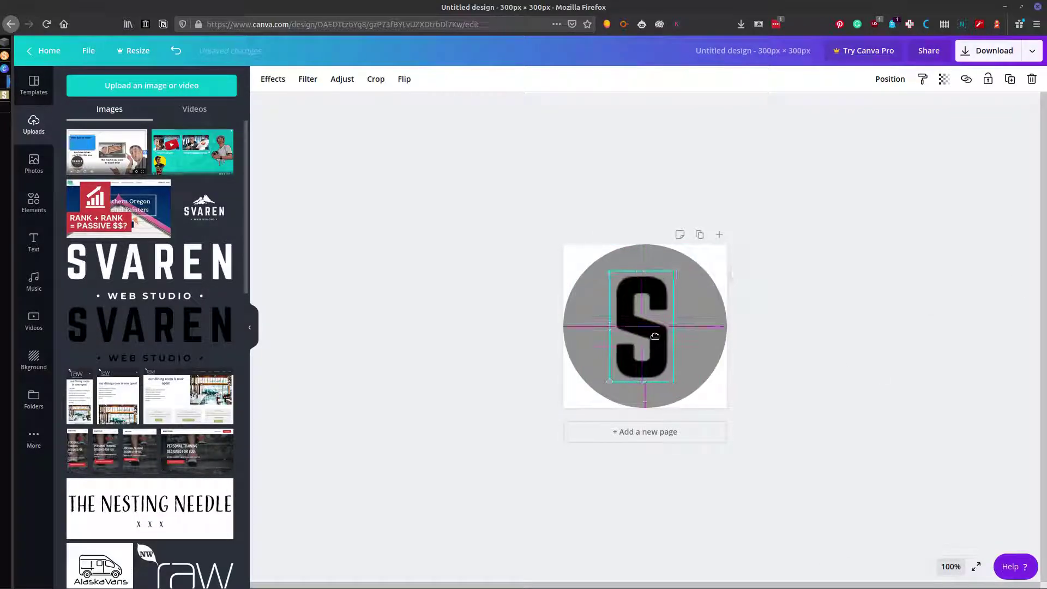
left_click(809, 292)
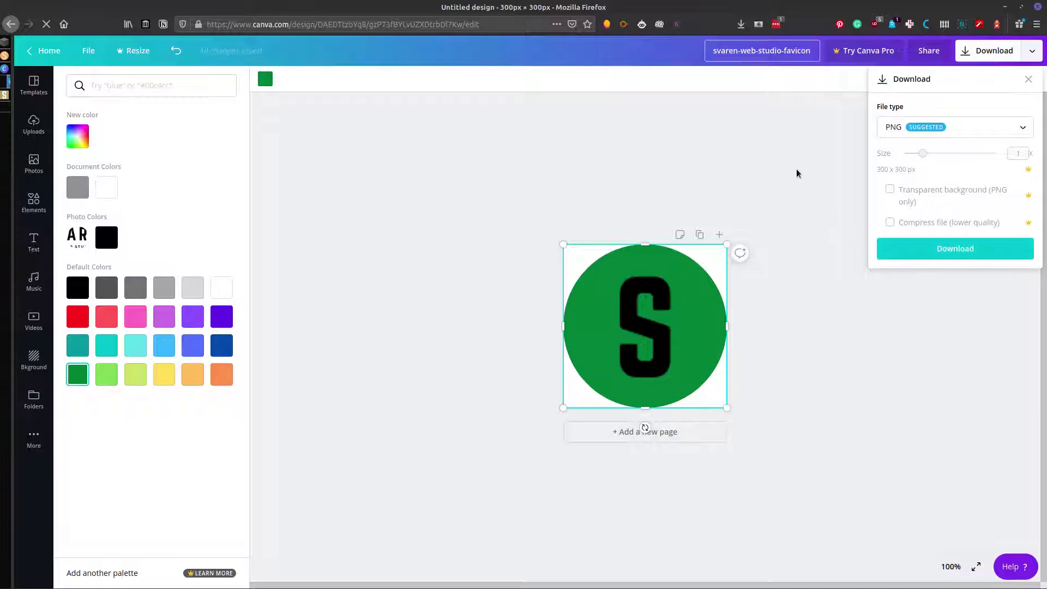
- Name the design svaren-web-studio-favicon and download it as a PNG
left_click(791, 65)
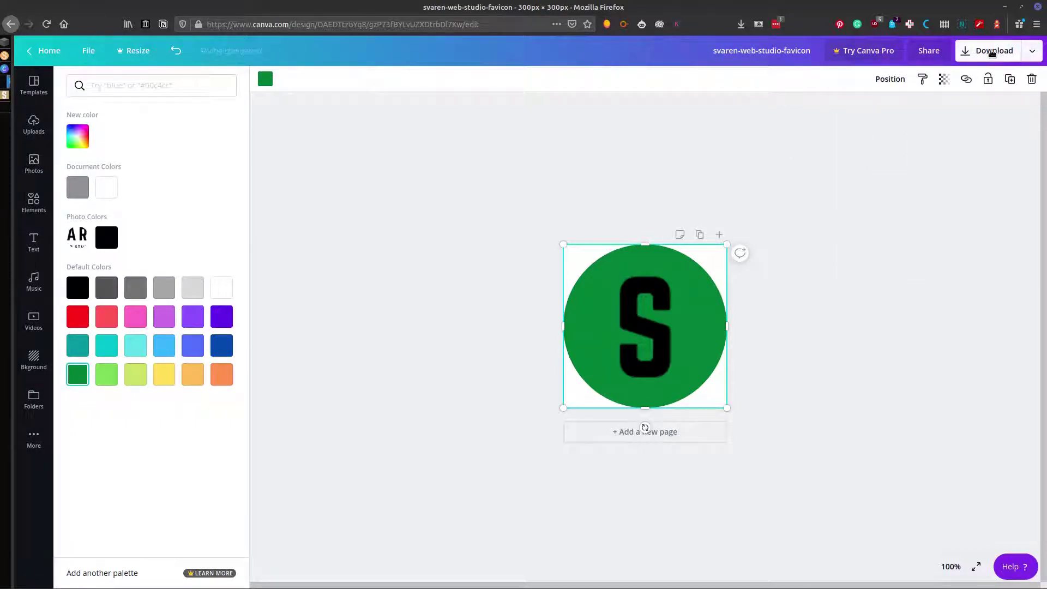
left_click(992, 53)
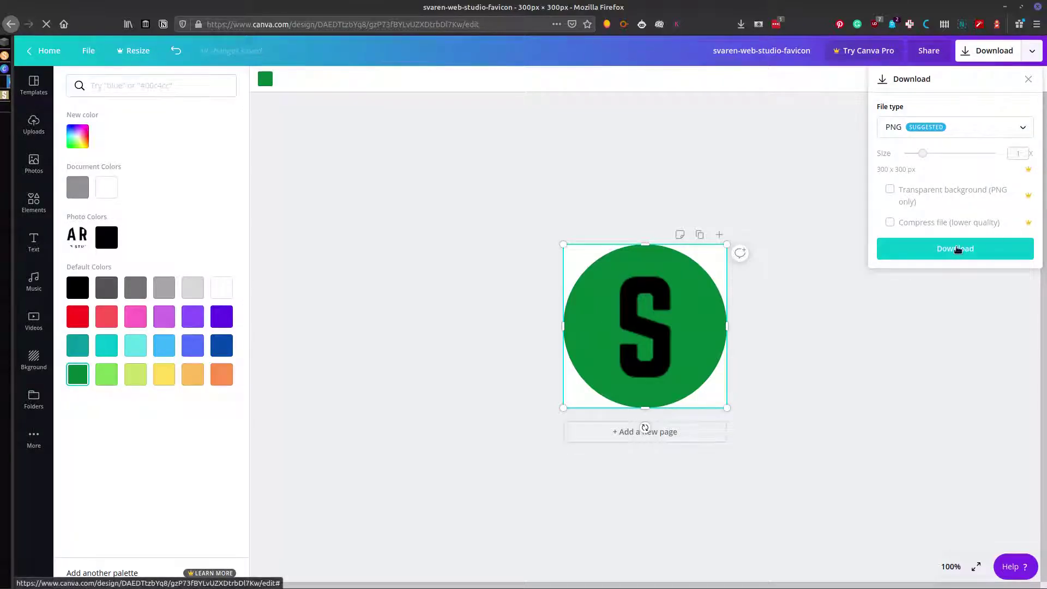
left_click(958, 249)
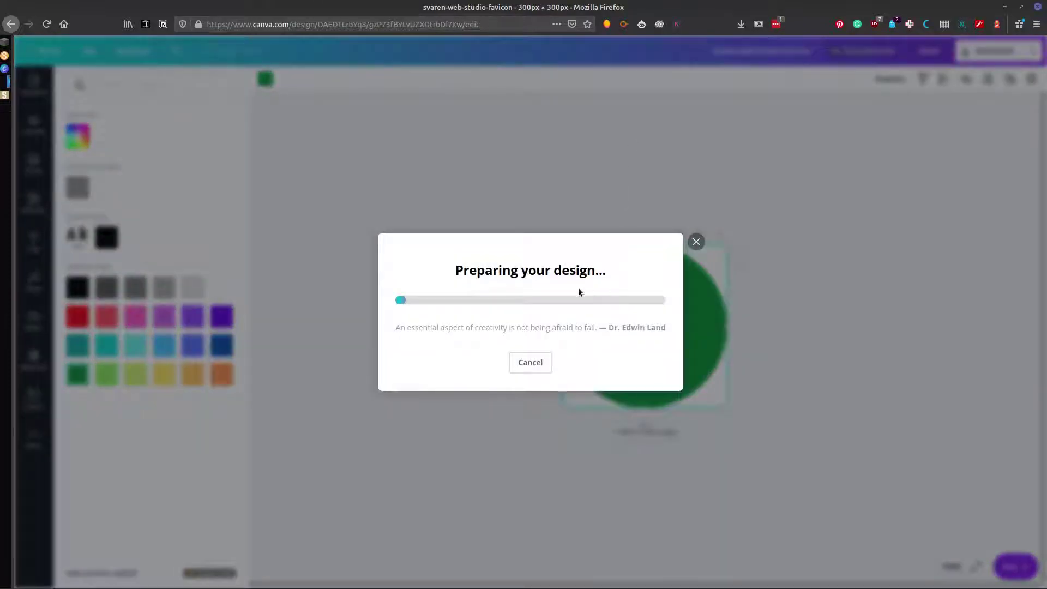
- Switch browser tabs back to the Squarespace Browser Icon settings
key("ctrl+Page_Up")
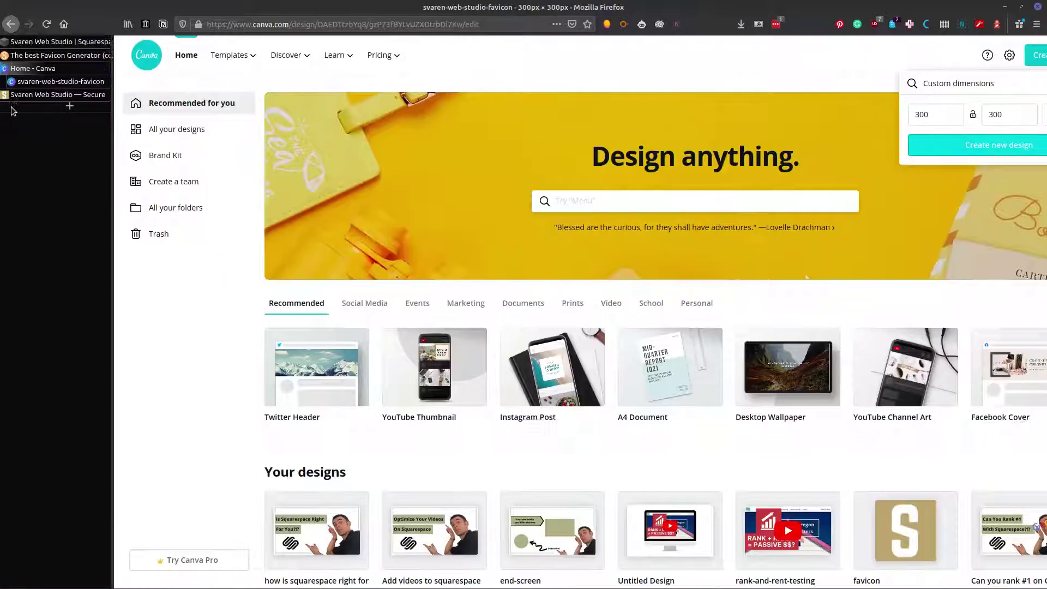
key("ctrl+Page_Down")
left_click(34, 96)
left_click(89, 45)
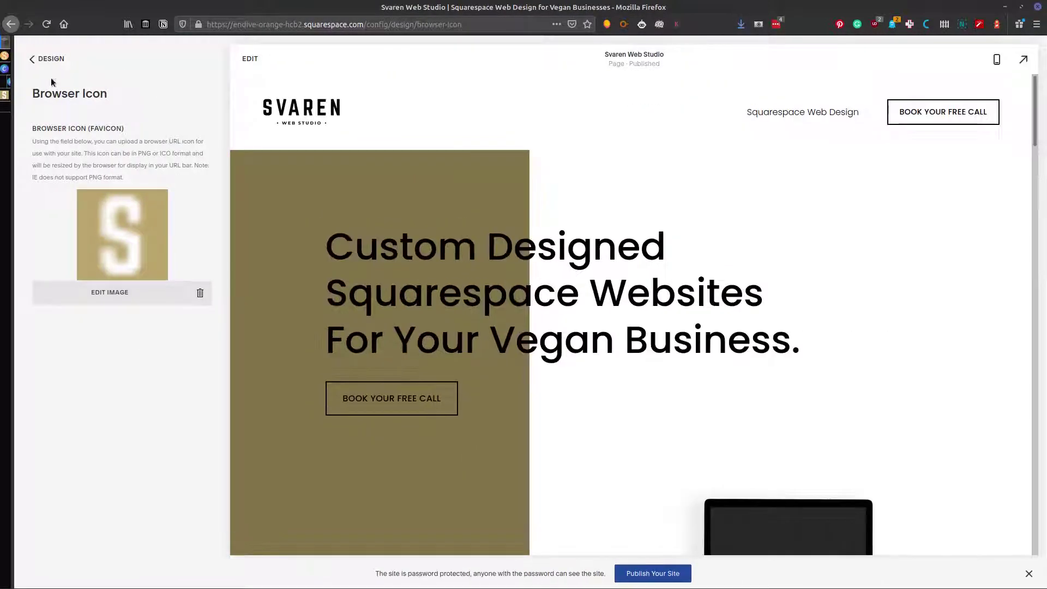
- Swap the gold S favicon for svaren-web-studio-favicon.png from Downloads
left_click(201, 293)
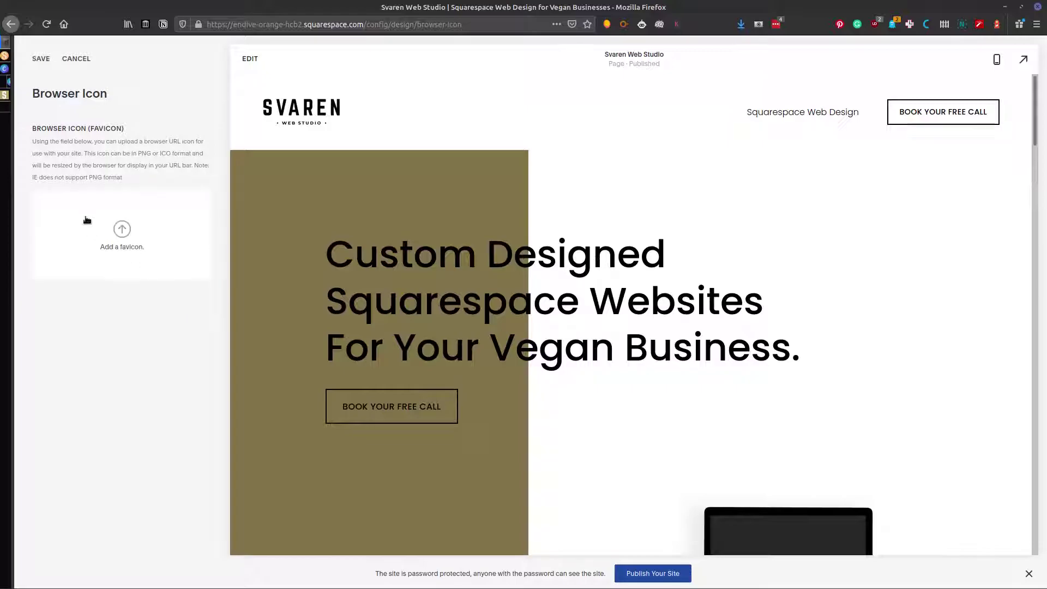
left_click(123, 232)
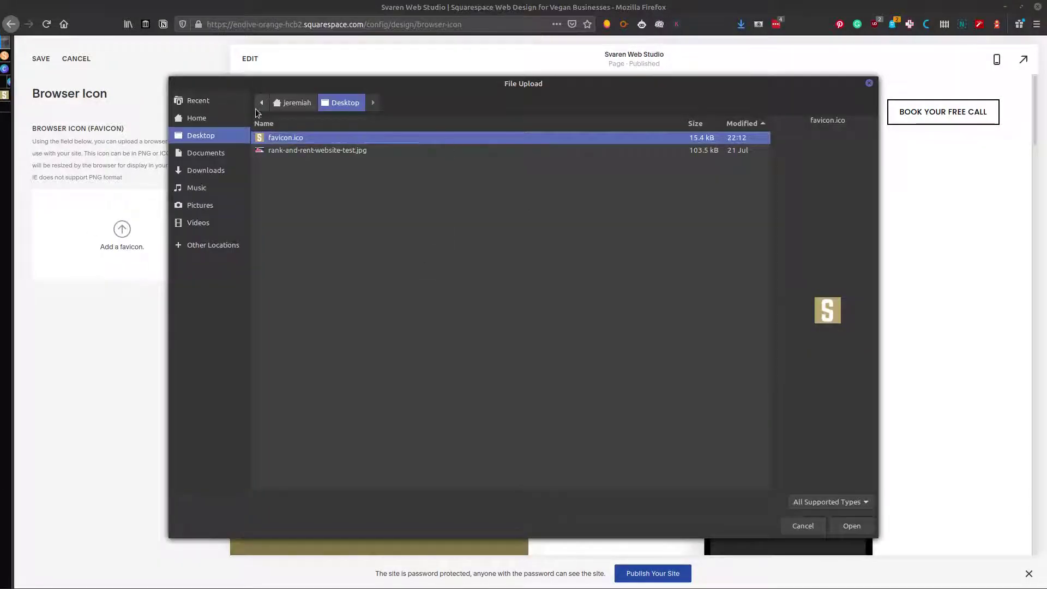
left_click(206, 170)
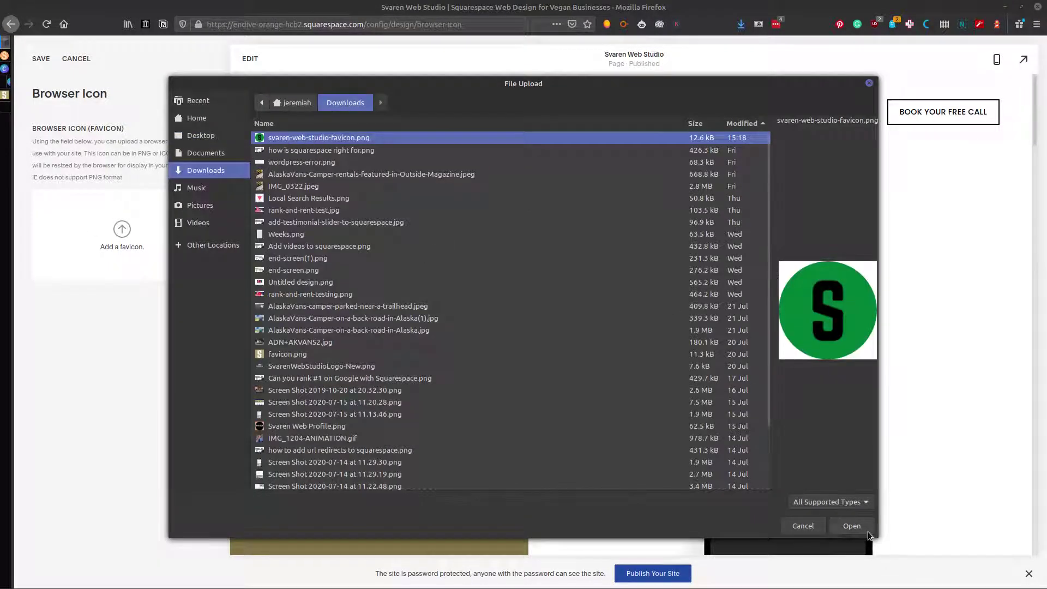
left_click(867, 529)
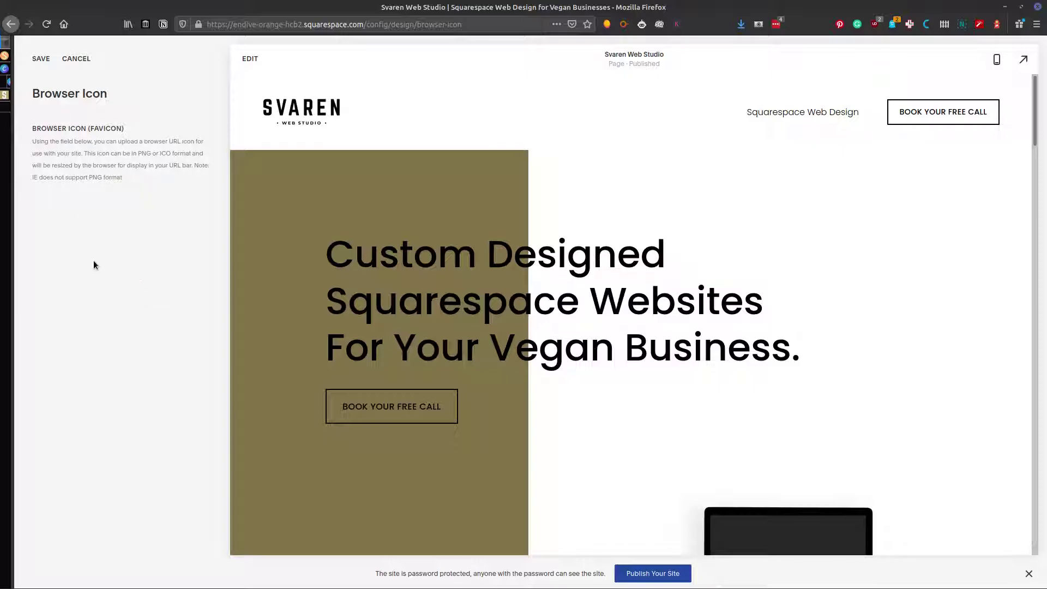
- After a glance at the live site's tab, save the green-circle 'S' icon in Browser Icon settings
mouse_move(15, 157)
left_click(47, 96)
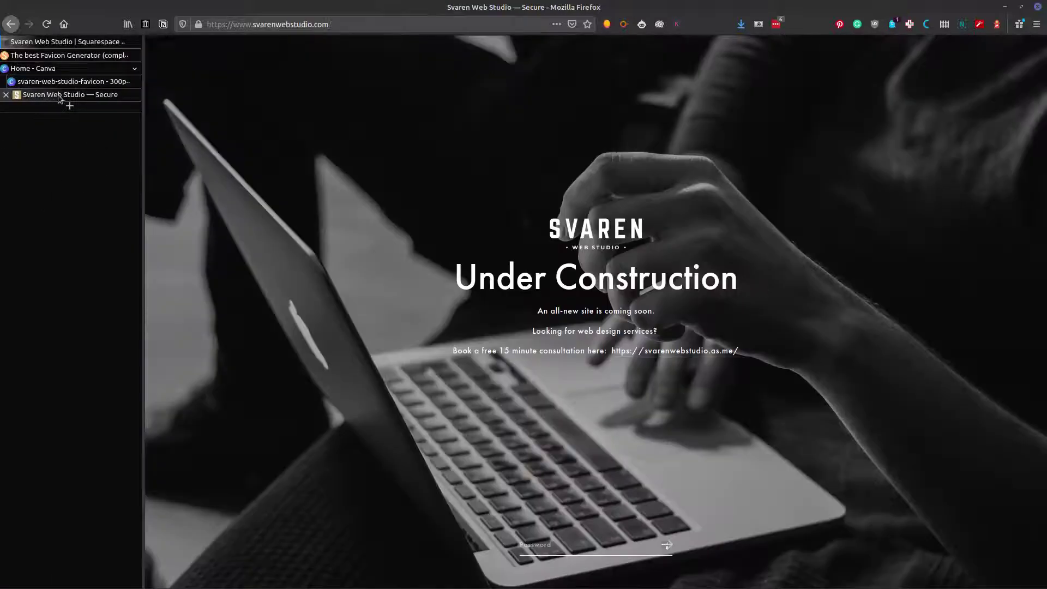
key("ctrl+Tab")
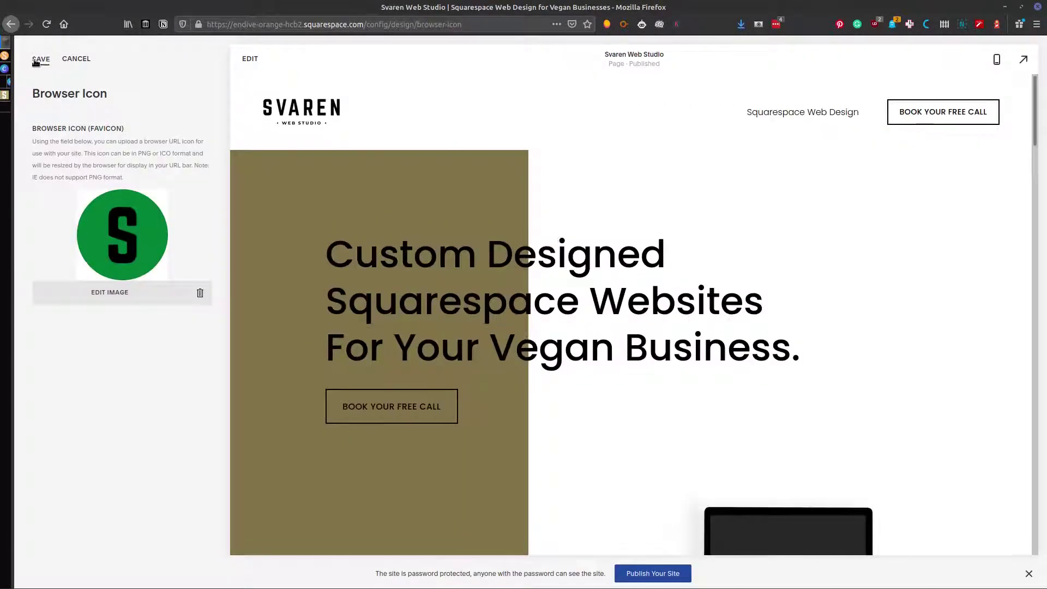
left_click(39, 59)
- Reload the live site to check its tab icon, then go back to the Browser Icon settings
key("ctrl+Tab")
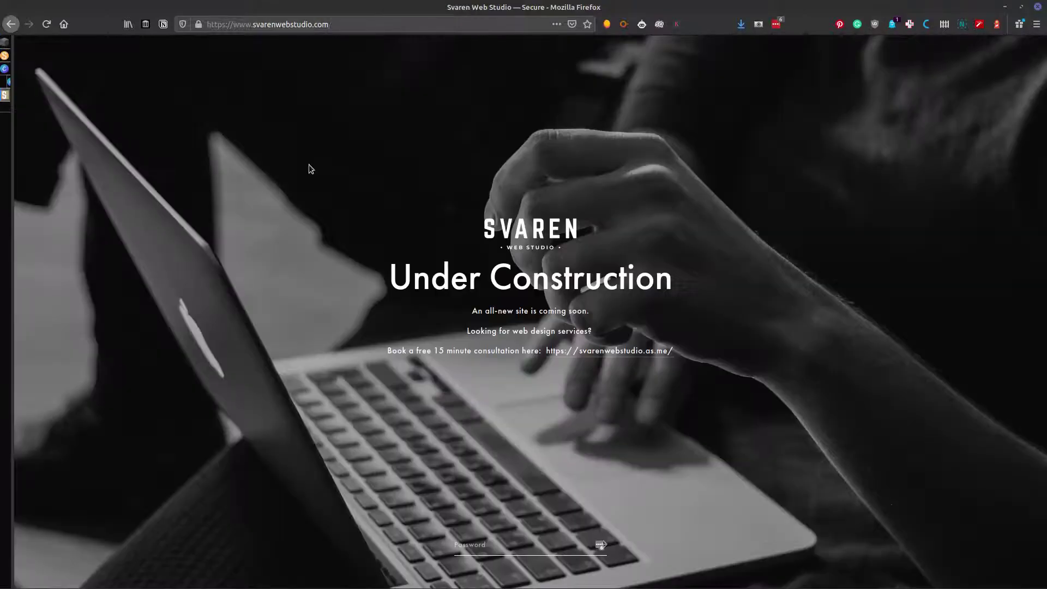
key("F5")
mouse_move(6, 137)
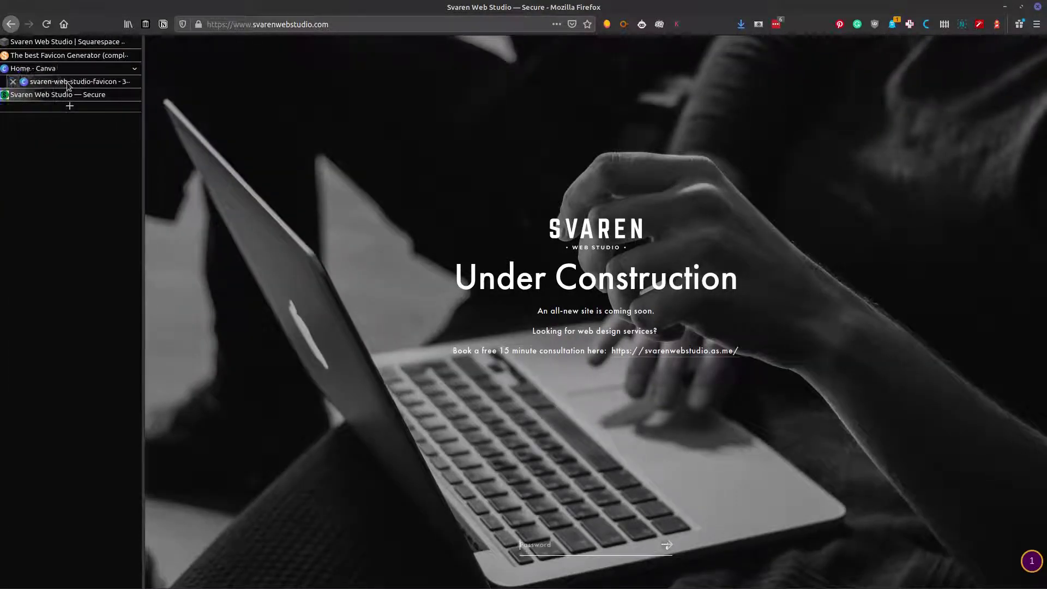
left_click(101, 47)
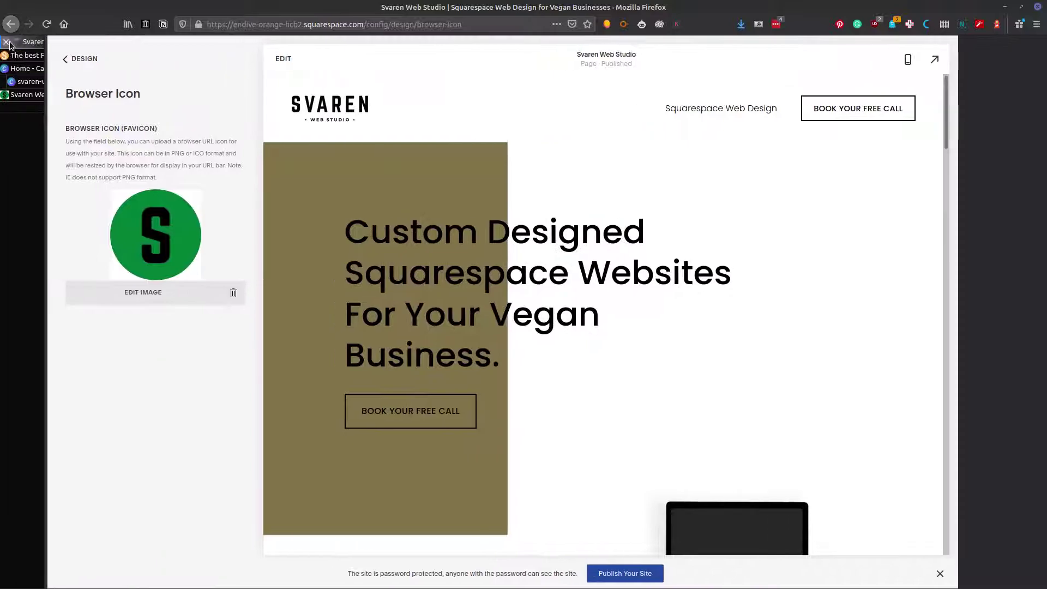
mouse_move(11, 38)
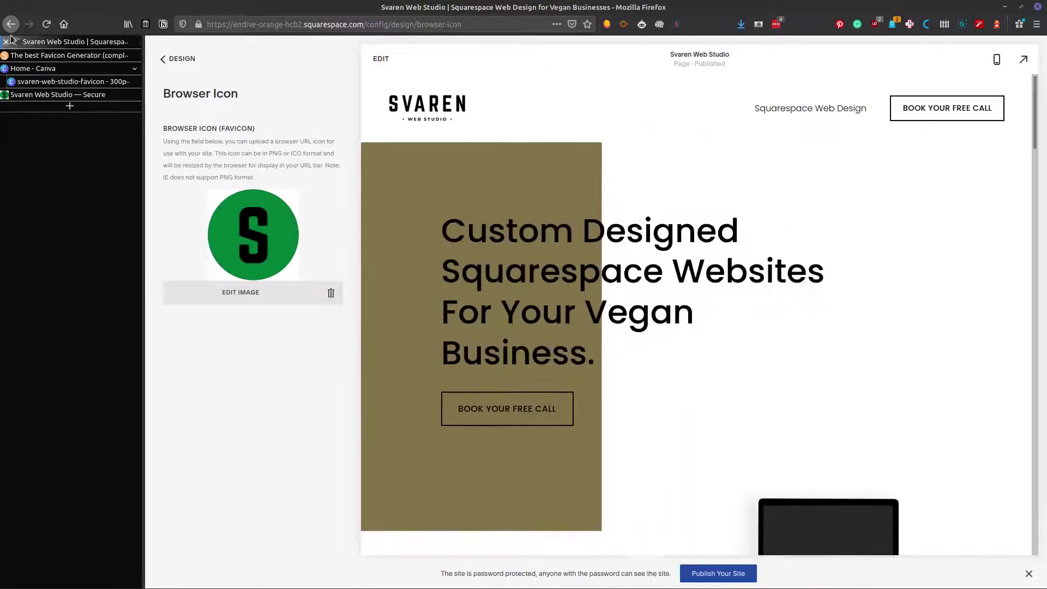